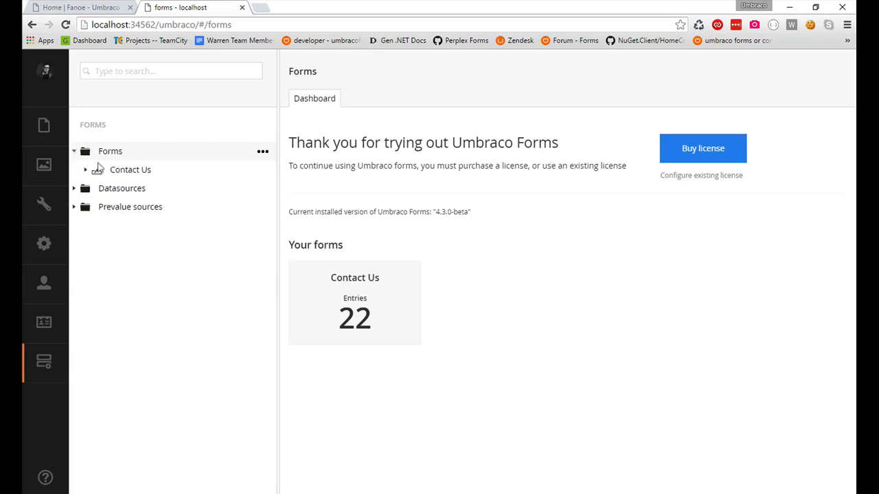
Open the Contact Us form and review its layout and the prevalues of the Favorite Color question.
left_click(115, 176)
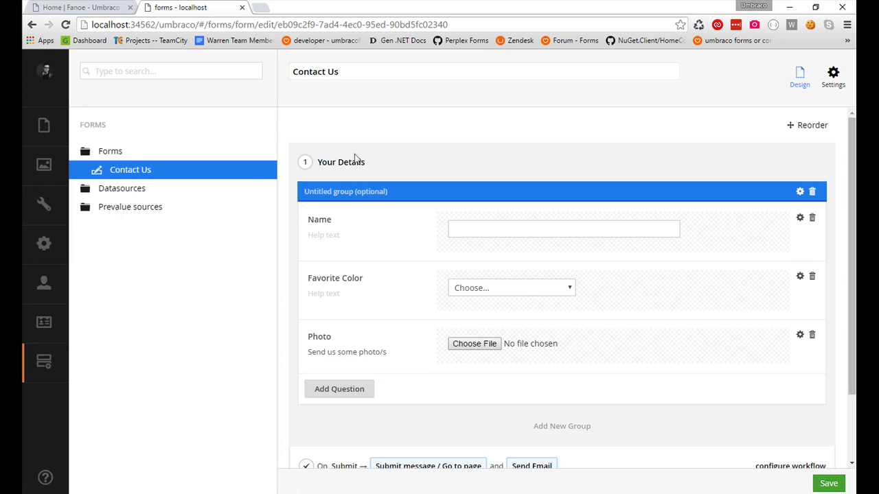
scroll(551, 161, "down", 1)
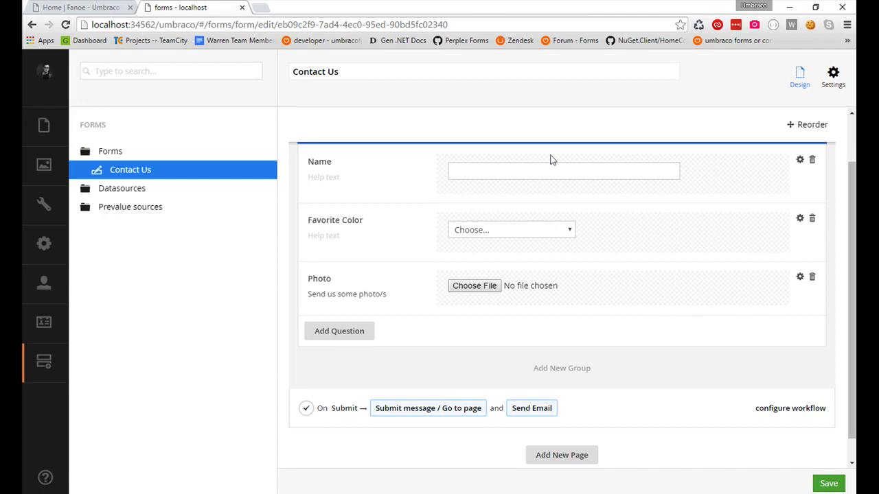
scroll(551, 161, "up", 1)
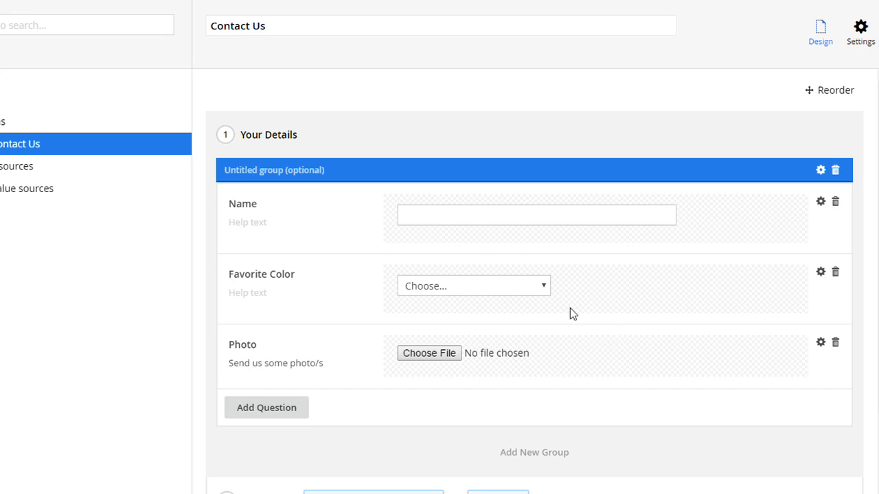
left_click(819, 274)
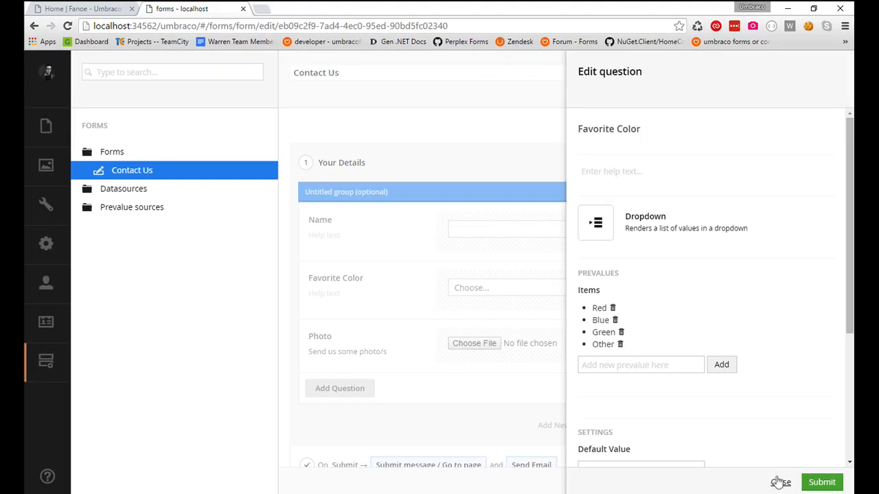
left_click(780, 483)
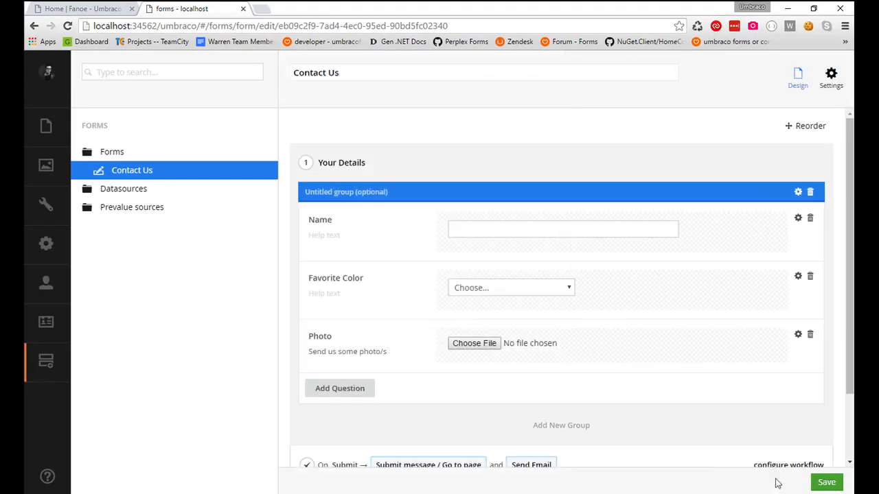
Add the question "What is your favourite color?" to the Your Details page with Short Answer as its answer type.
left_click(373, 390)
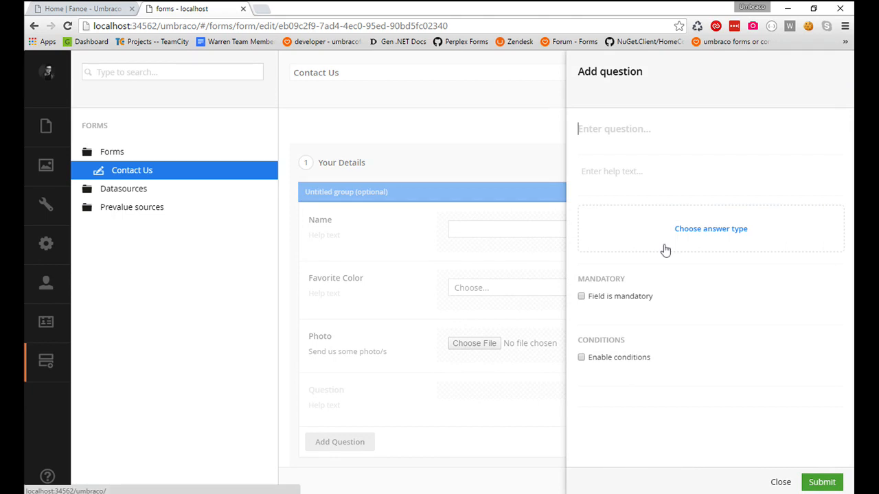
type("D")
key("BackSpace")
type("What is y")
type("out")
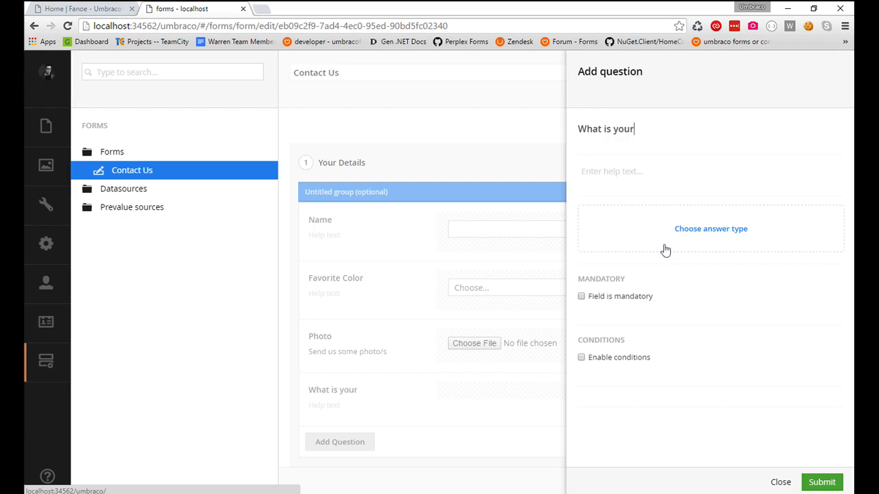
type(" favourite colo")
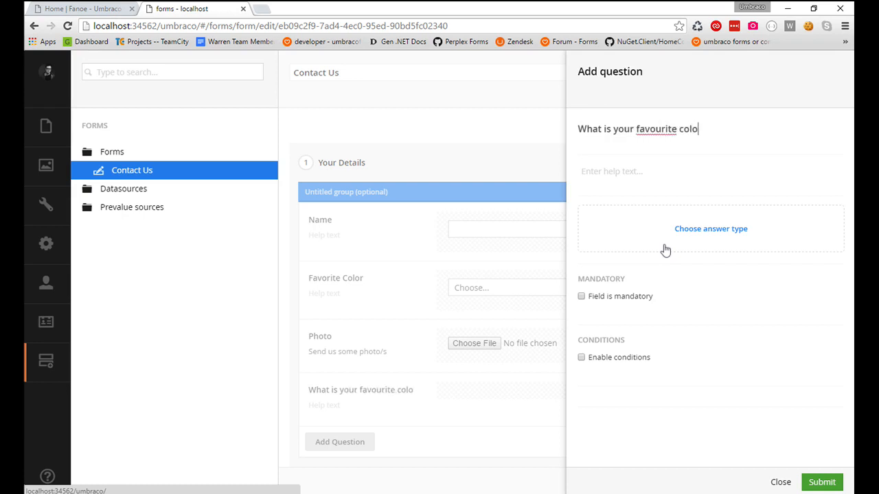
type("r?")
left_click(684, 241)
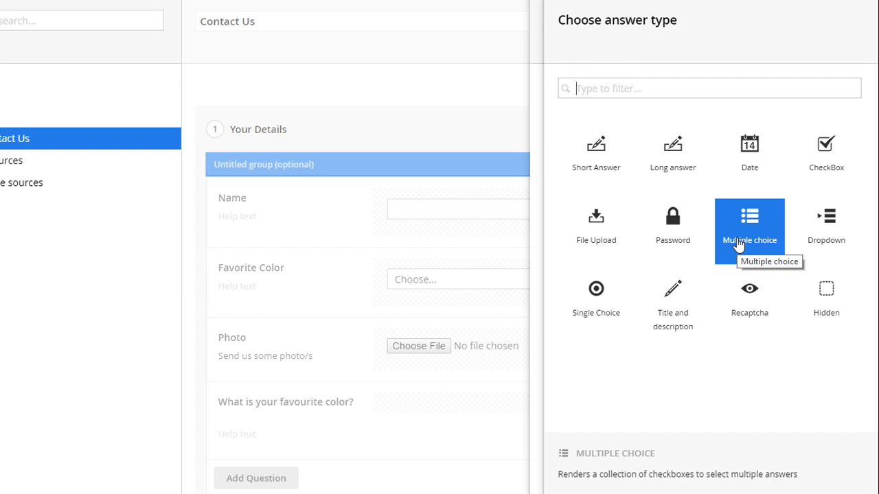
left_click(618, 171)
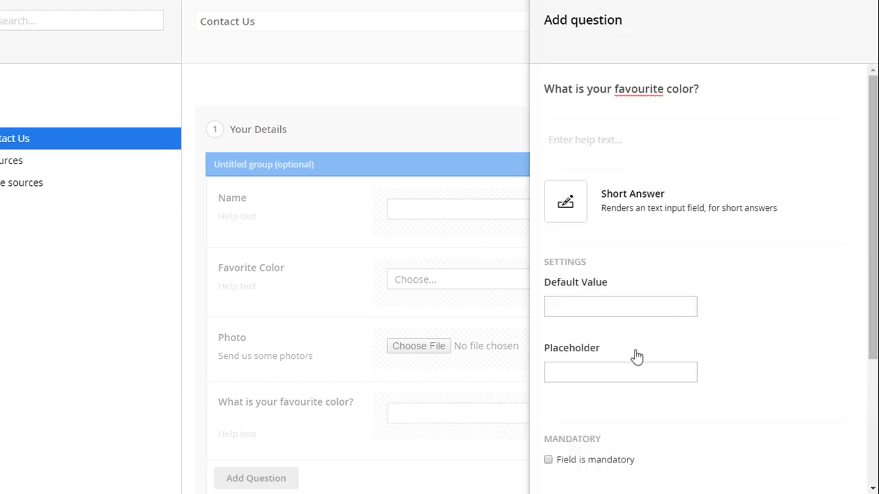
Set the new question's placeholder to "Tell us what it is".
left_click(624, 372)
type("Tell us what it is")
Enable conditions on the question so it shows only if Favorite Color is Other, and submit the question.
scroll(728, 363, "down", 3)
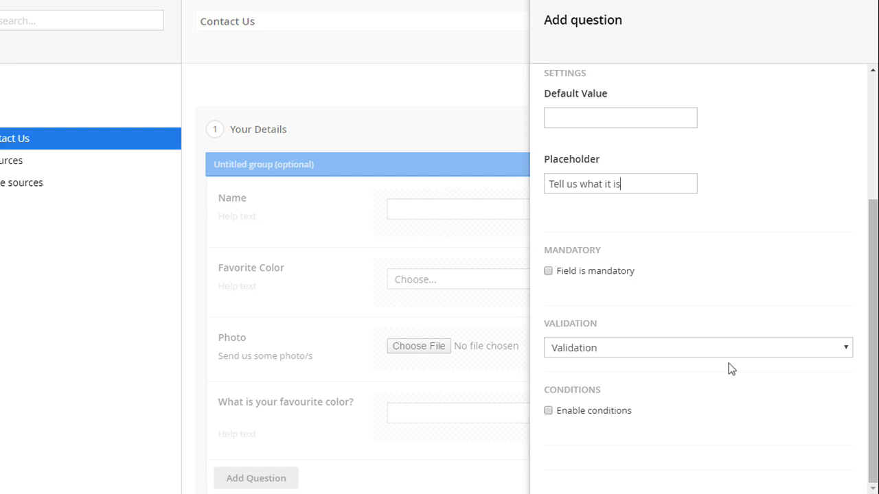
left_click(600, 412)
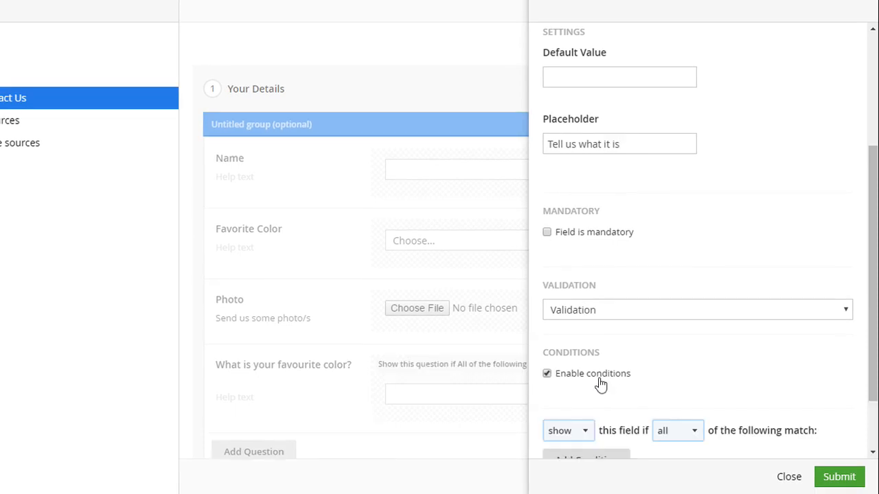
scroll(684, 360, "down", 2)
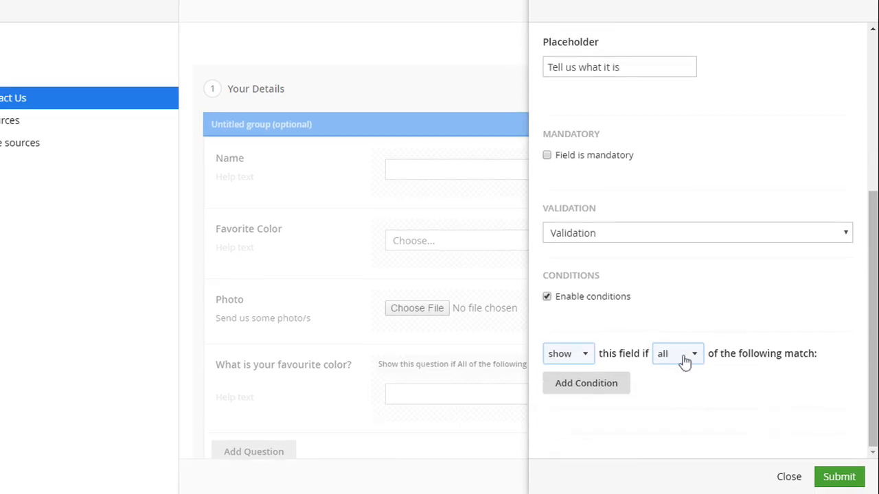
left_click(619, 388)
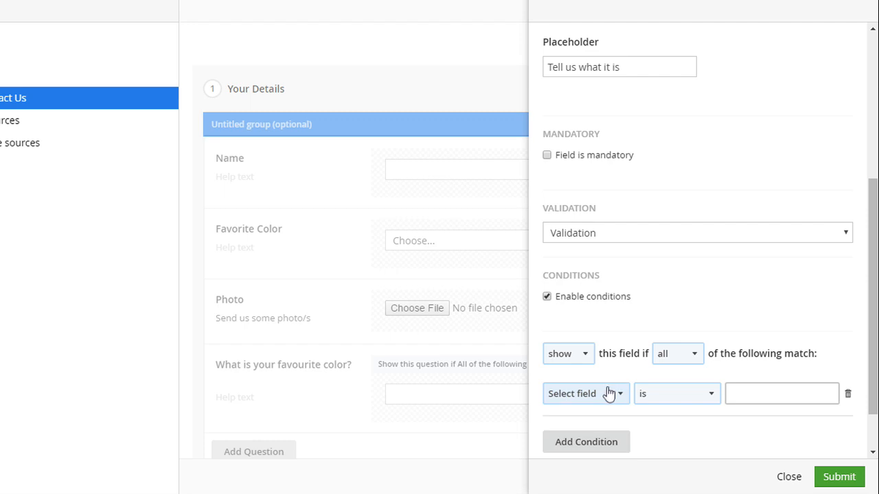
left_click(580, 393)
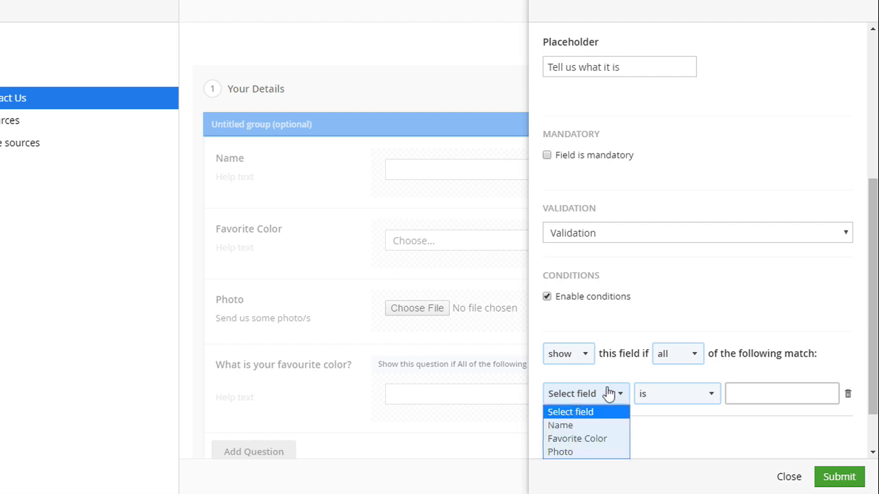
left_click(596, 439)
left_click(749, 400)
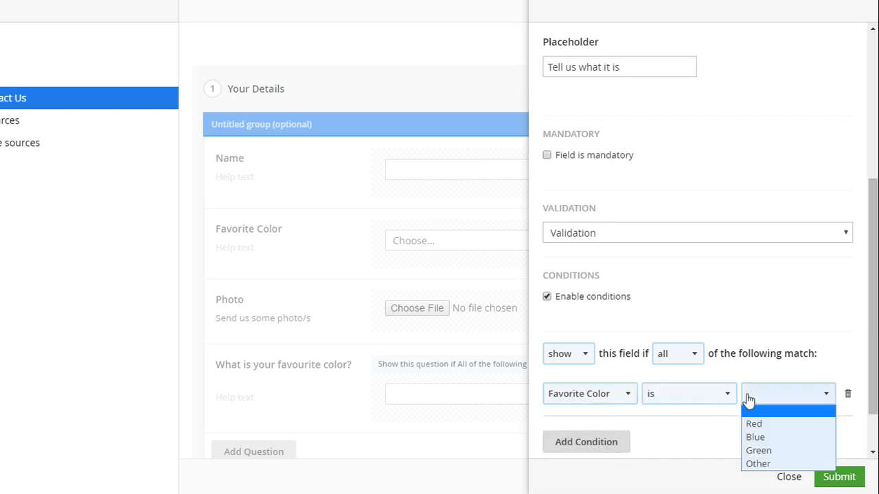
left_click(774, 461)
scroll(763, 392, "down", 1)
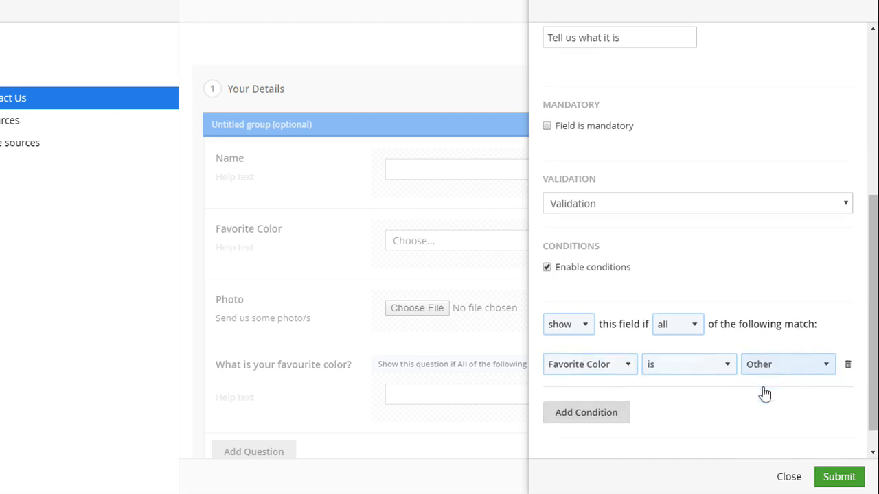
left_click(839, 477)
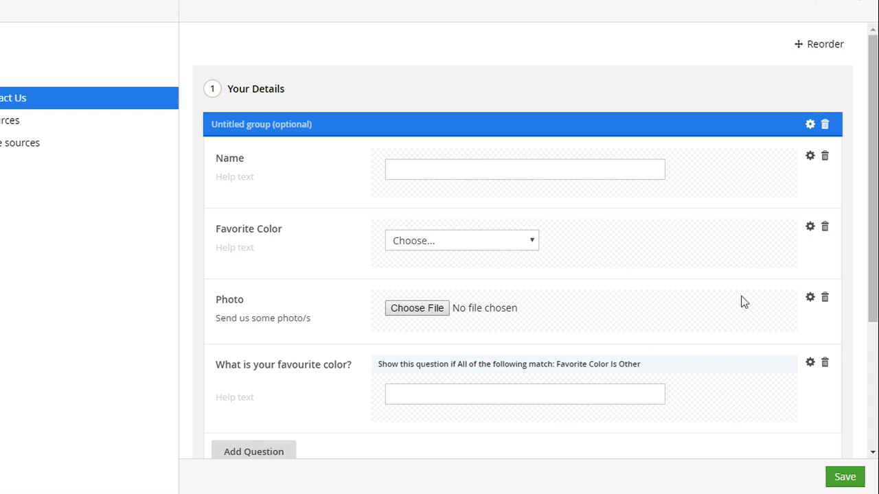
Reorder the questions so "What is your favourite color?" comes directly after Favorite Color, save the form and finish reordering.
left_click(824, 44)
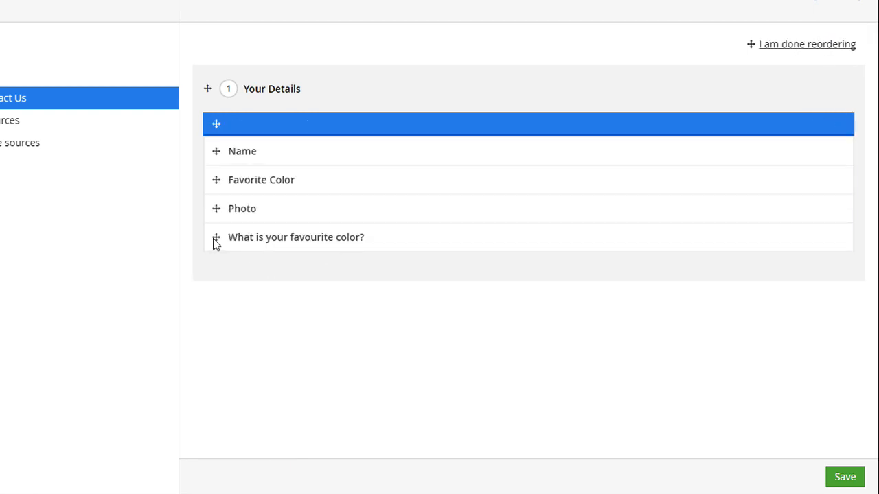
left_click_drag(215, 243, 217, 210)
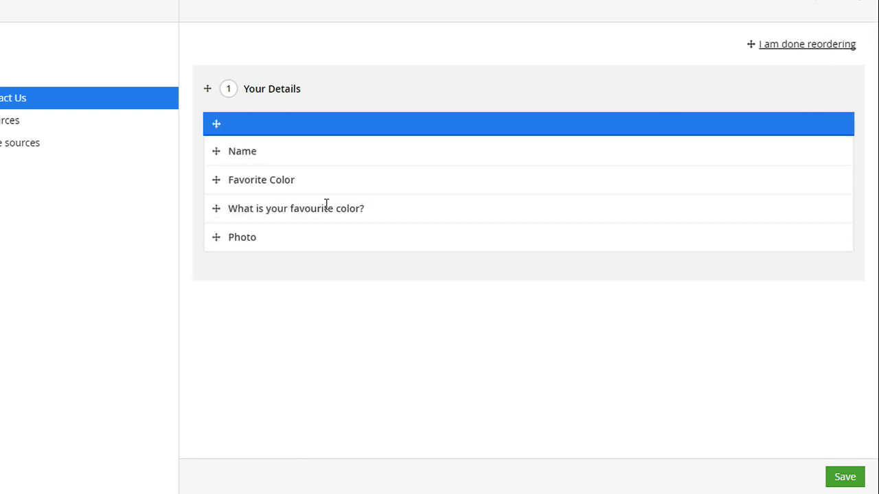
left_click(844, 475)
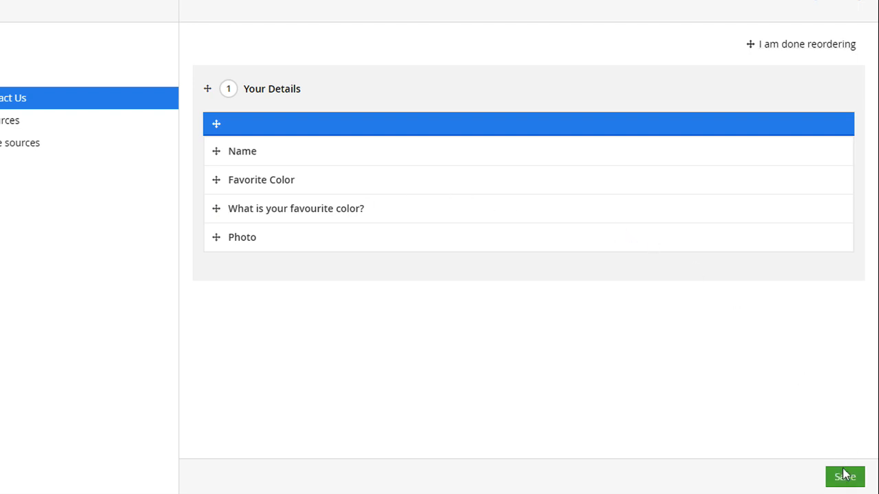
left_click(798, 47)
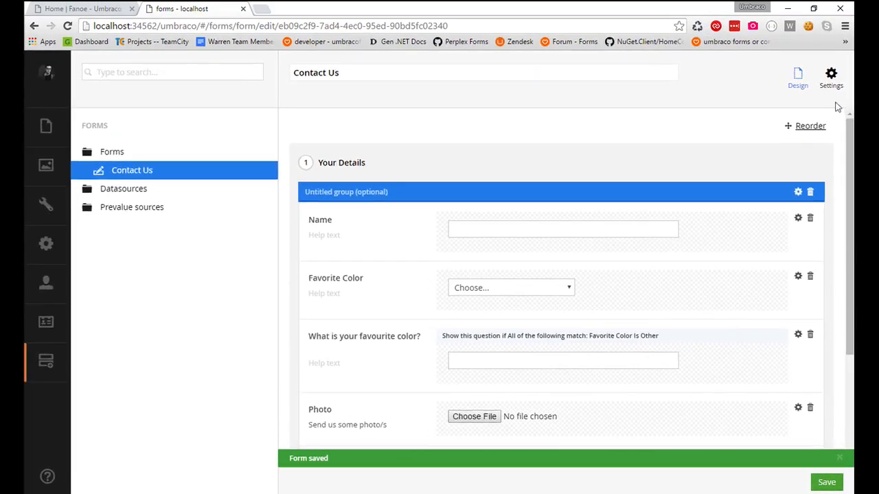
Review the form's settings for captions, styling, validation and moderation.
left_click(831, 88)
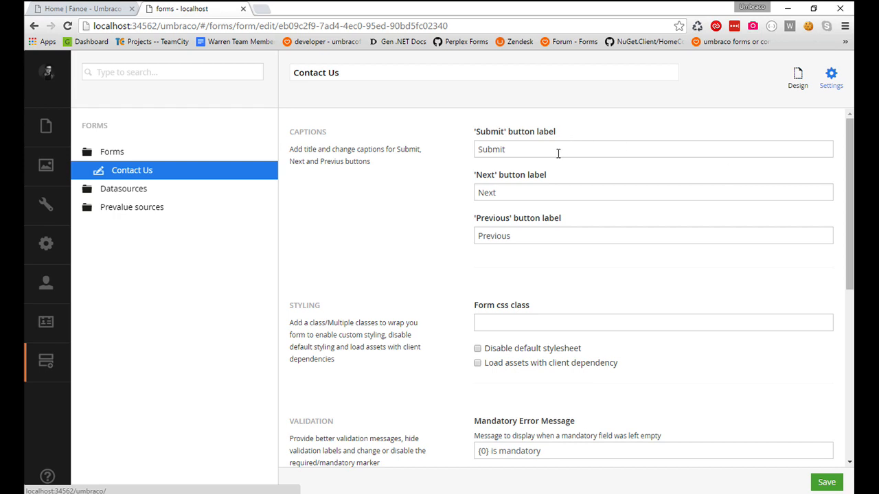
scroll(481, 209, "down", 2)
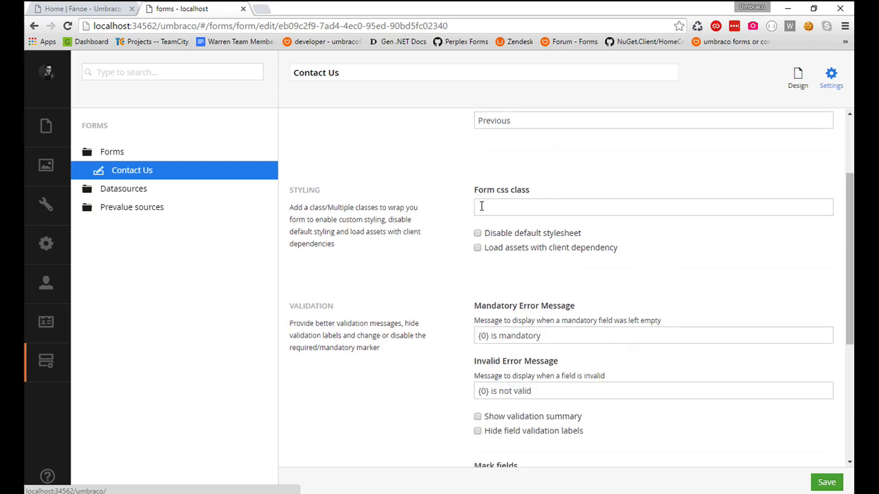
scroll(482, 206, "down", 2)
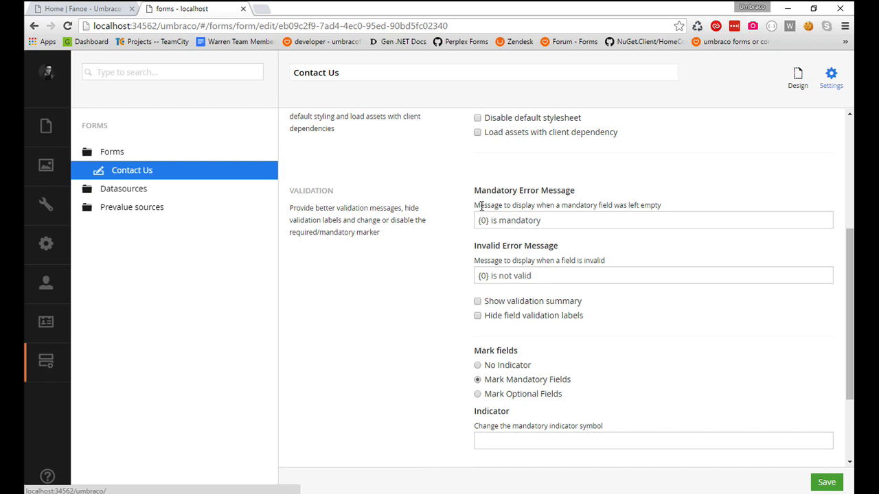
scroll(481, 206, "down", 2)
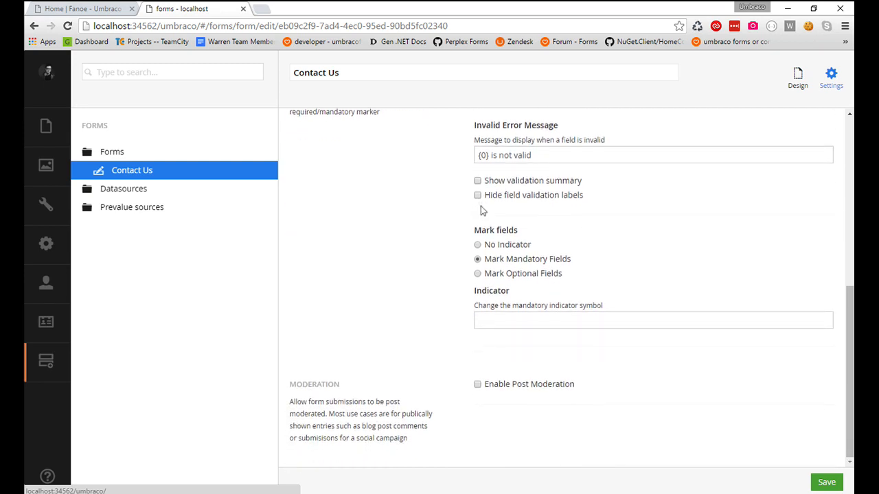
scroll(481, 211, "up", 6)
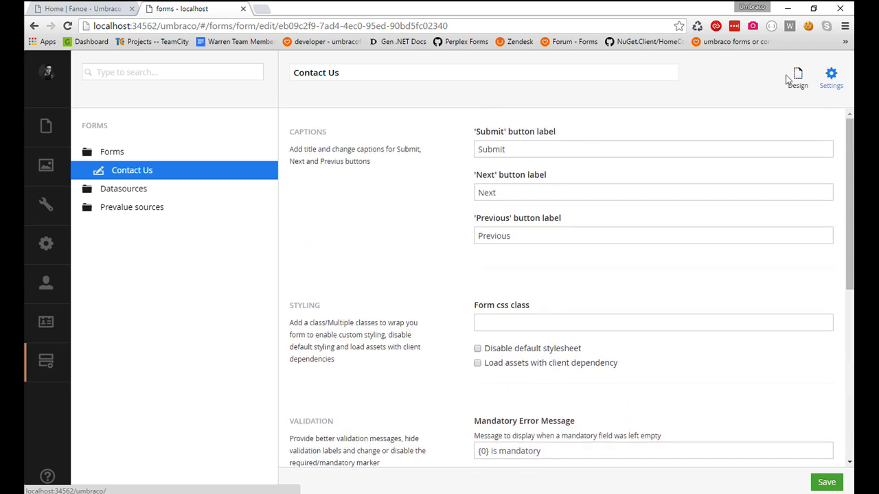
Return to the form design and review the Submit message / Go to page and Send Email workflow settings.
left_click(793, 77)
scroll(594, 177, "down", 1)
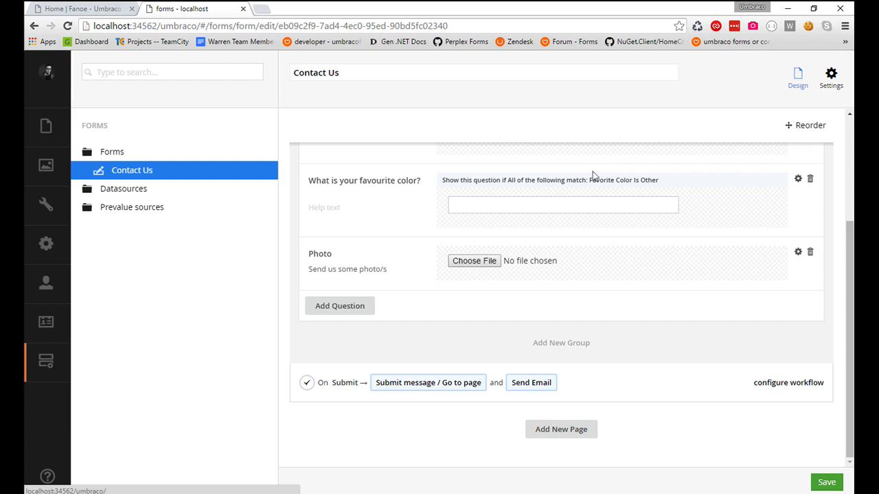
left_click(87, 170)
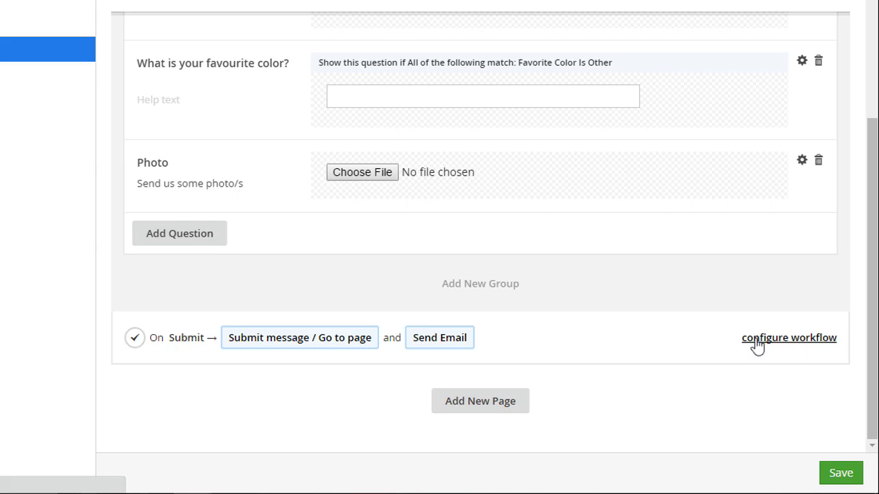
left_click(758, 342)
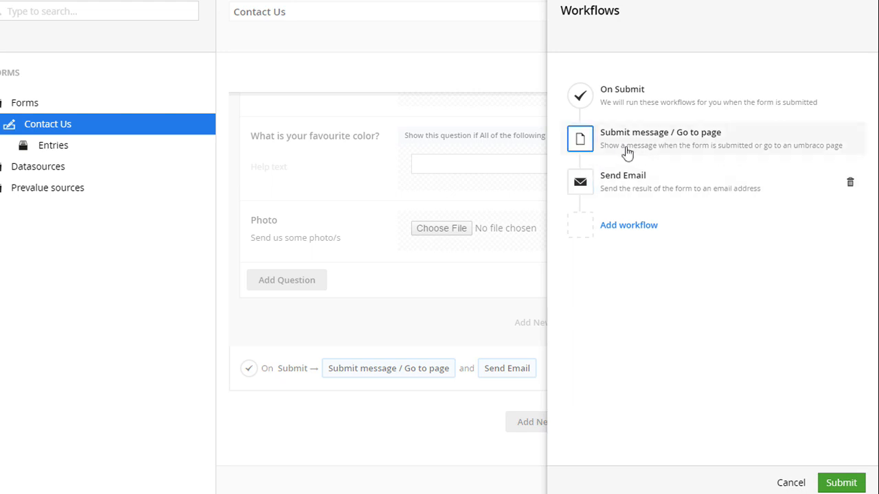
left_click(589, 142)
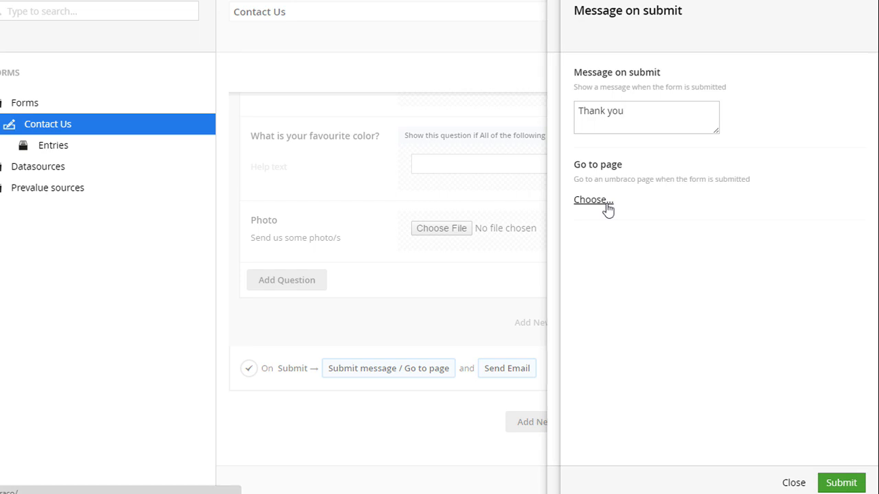
left_click(791, 483)
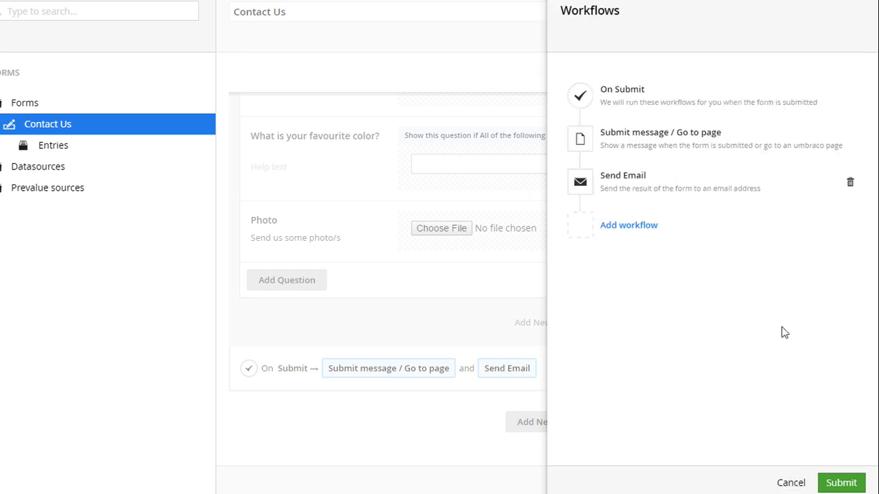
left_click(595, 184)
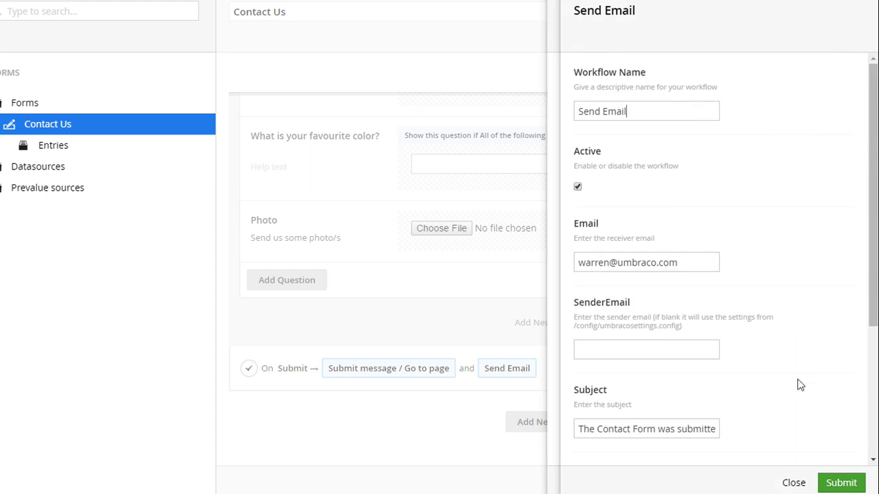
left_click(793, 483)
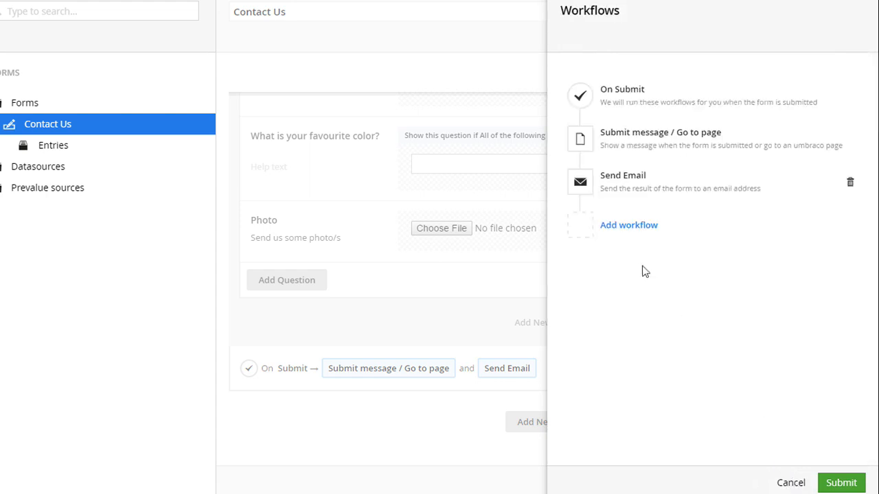
Add a Slack workflow to the form's submit workflows, name it "Send to Slack" and enter the Slack API token.
left_click(638, 228)
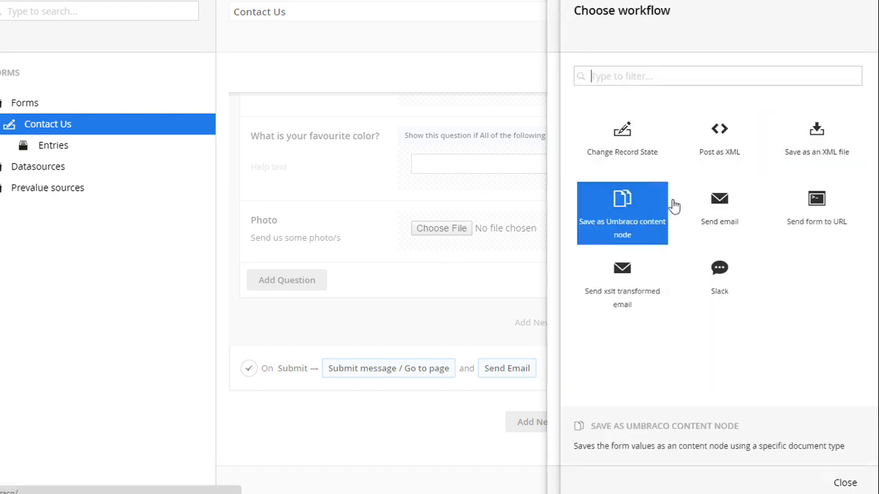
left_click(734, 275)
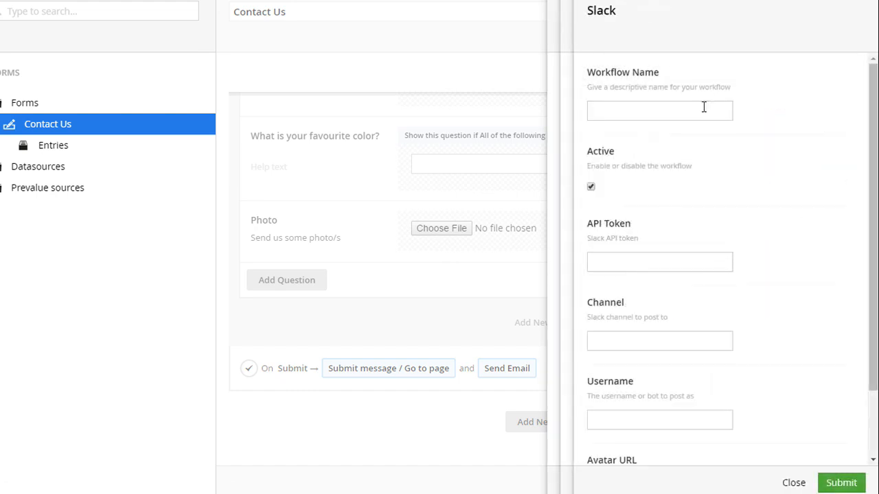
type("S")
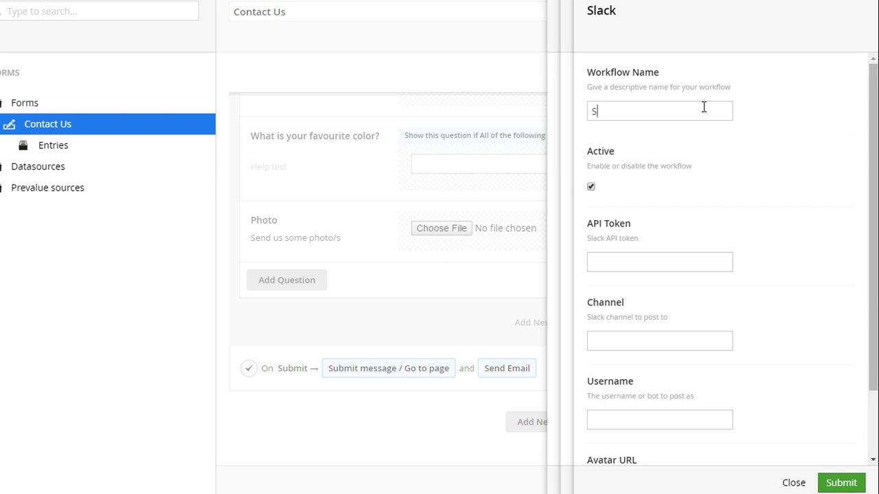
type("end to Slack")
left_click(638, 258)
type("123")
Set the Slack channel to post to as #contact-notifications.
left_click(607, 337)
type("#na")
key("BackSpace")
key("BackSpace")
type("s")
key("BackSpace")
type("contact-notifications")
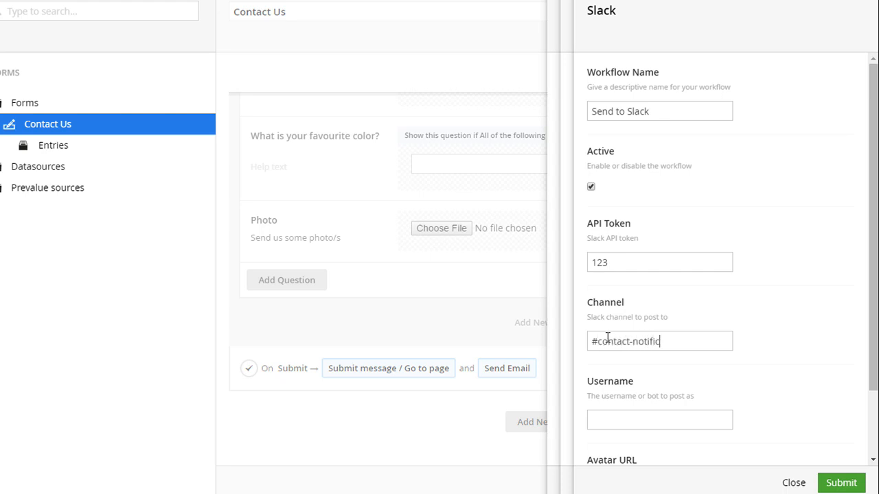
key("Tab")
type("mr-bot")
scroll(609, 338, "down", 2)
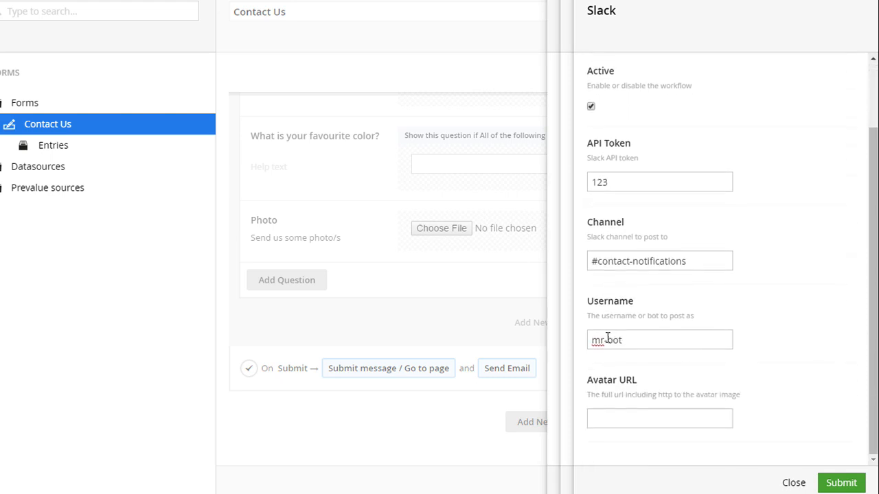
left_click(612, 411)
type("http://foo.com")
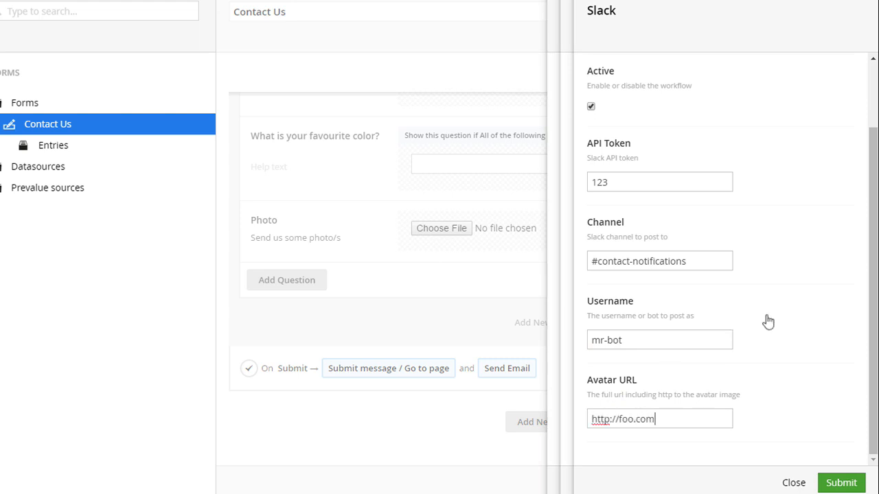
left_click(842, 484)
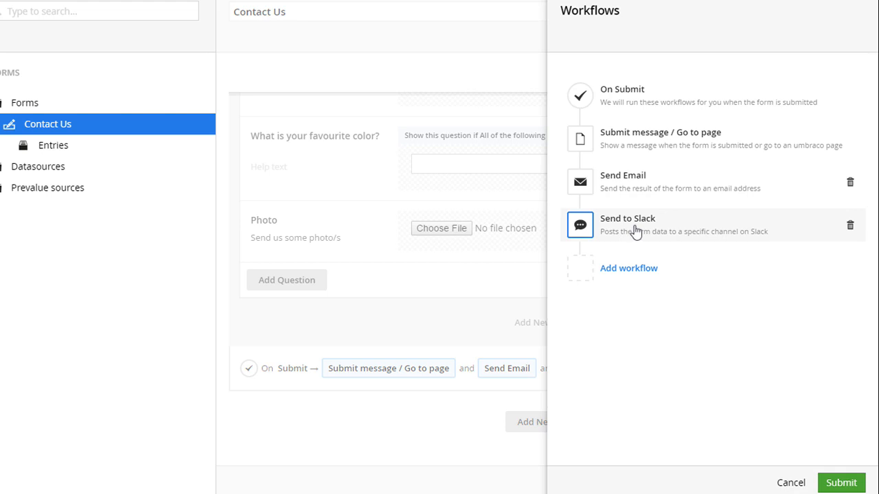
Move the Send to Slack workflow ahead of Send Email, submit the workflow order and save the form.
left_click_drag(583, 224, 578, 171)
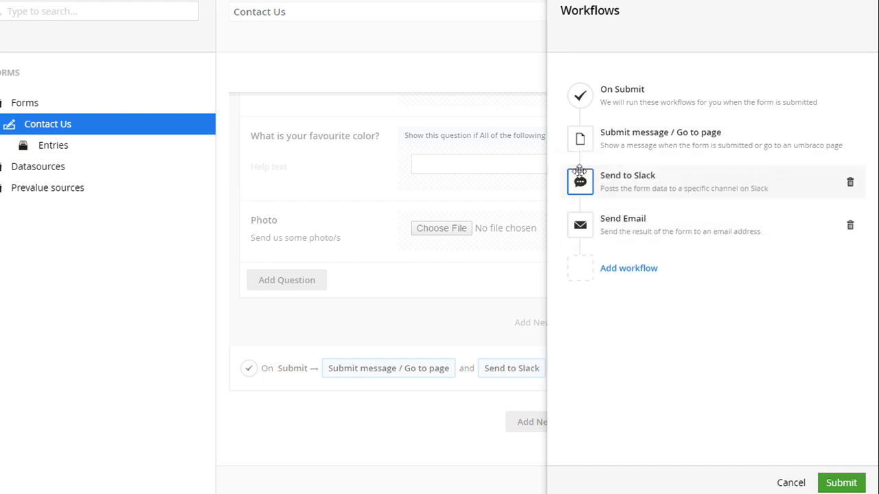
left_click(835, 481)
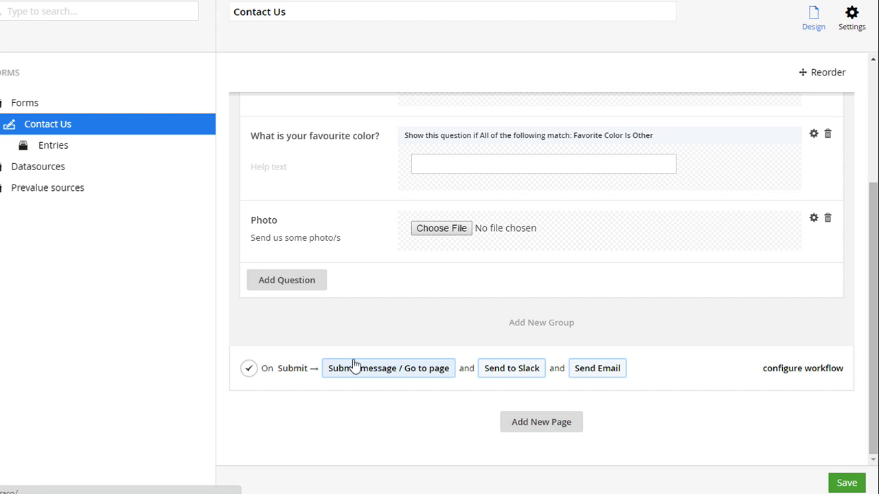
left_click(845, 484)
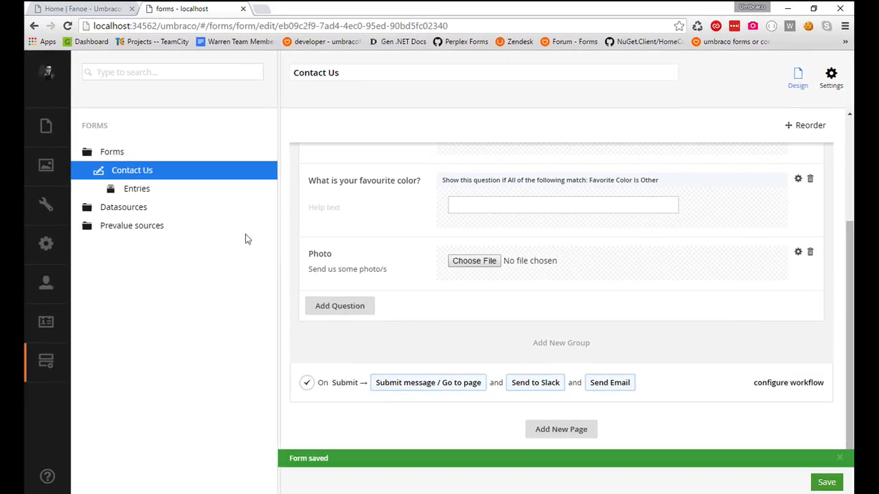
Open the Contact Us entries with a narrower forms tree, and review the entry list with its text filter and date range.
left_click(137, 189)
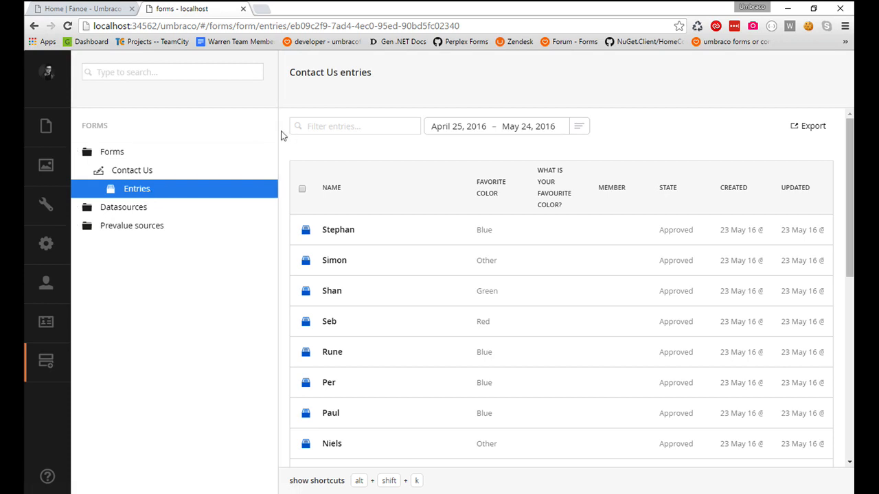
left_click_drag(278, 132, 213, 130)
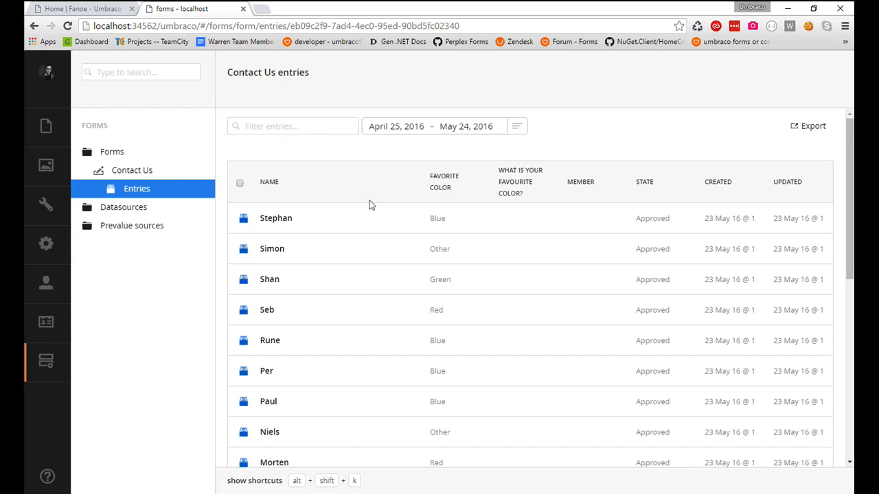
scroll(369, 205, "down", 5)
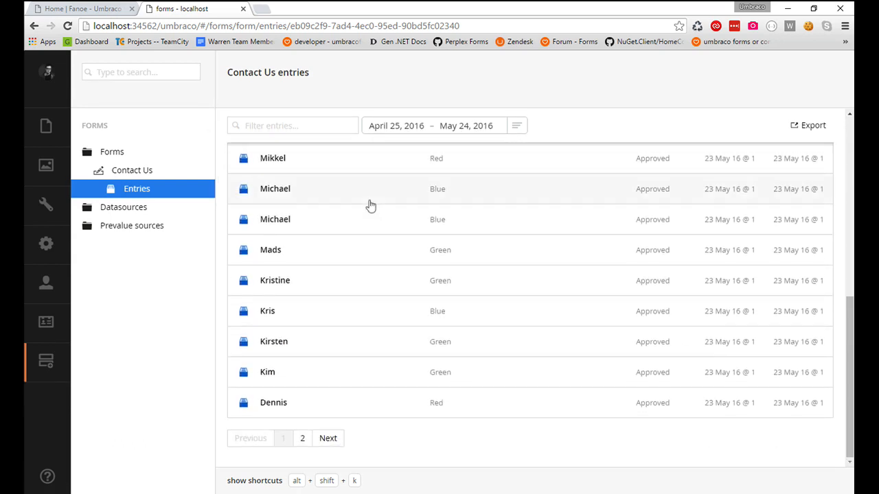
scroll(372, 213, "up", 5)
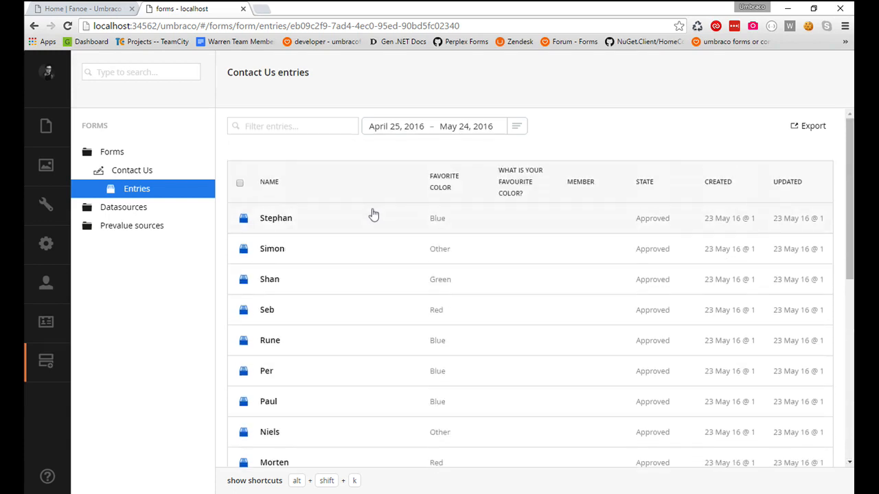
left_click(305, 121)
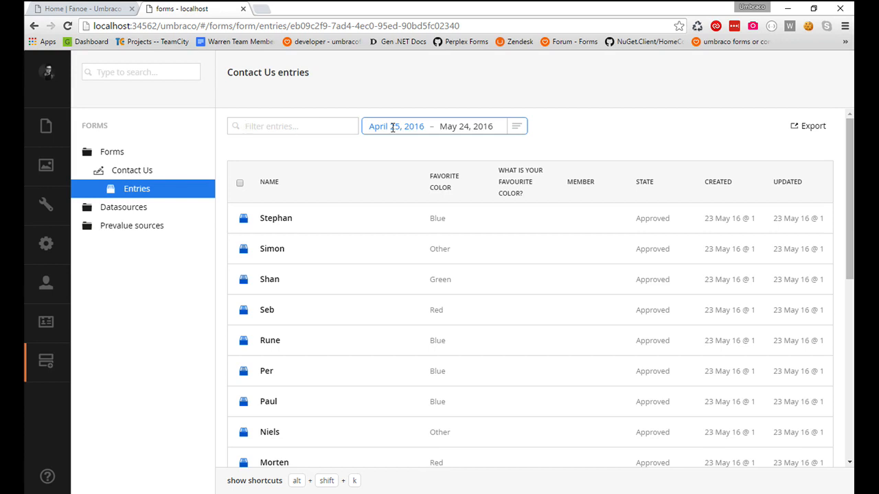
left_click(392, 128)
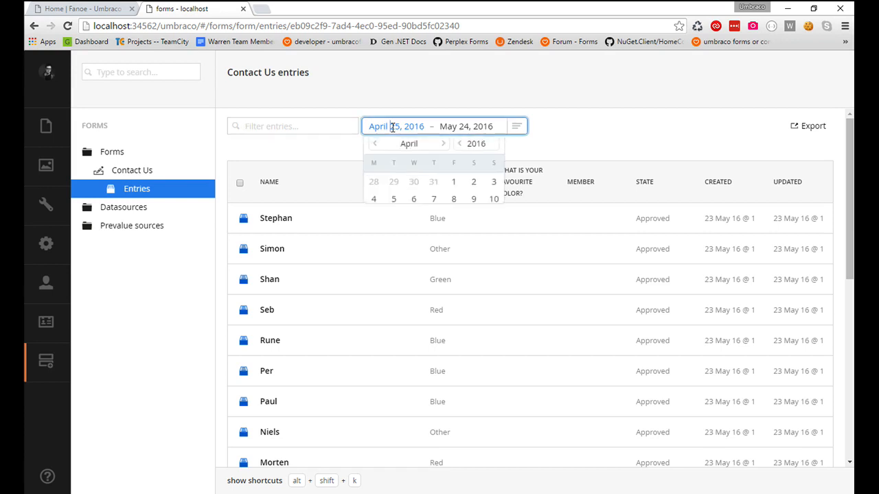
left_click(453, 128)
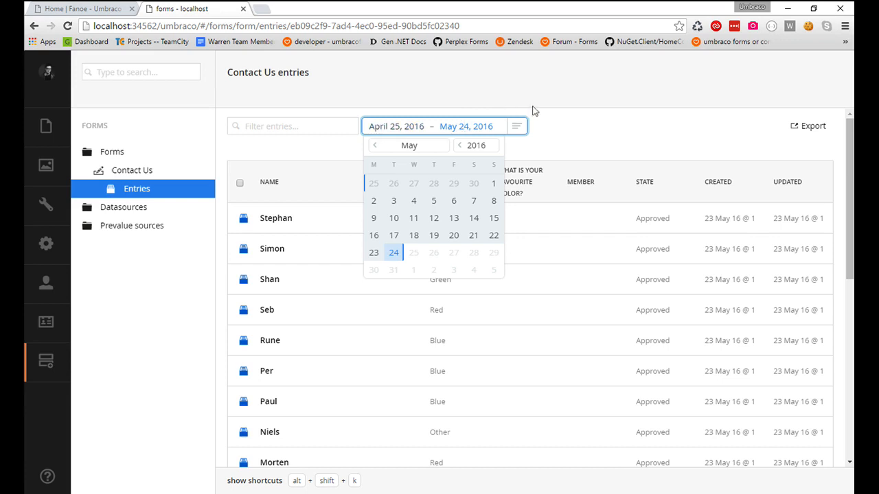
left_click(581, 136)
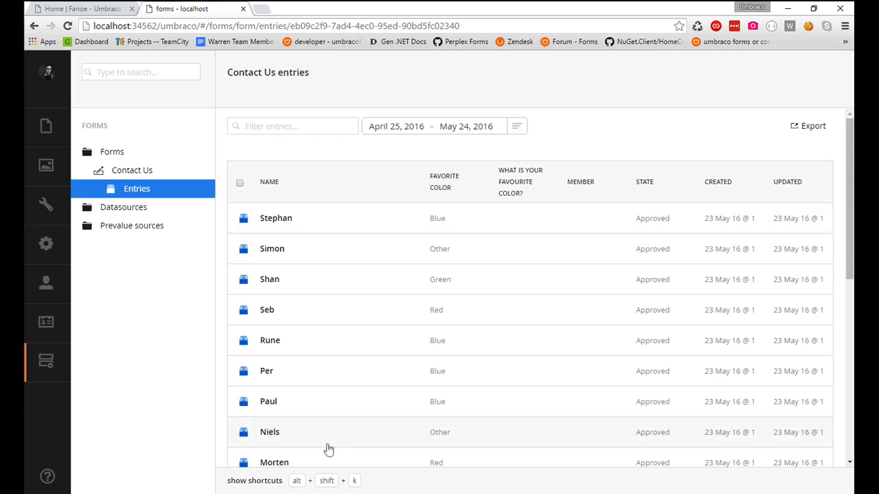
Open the first entry's details and view the overview of available keyboard shortcuts.
left_click(289, 224)
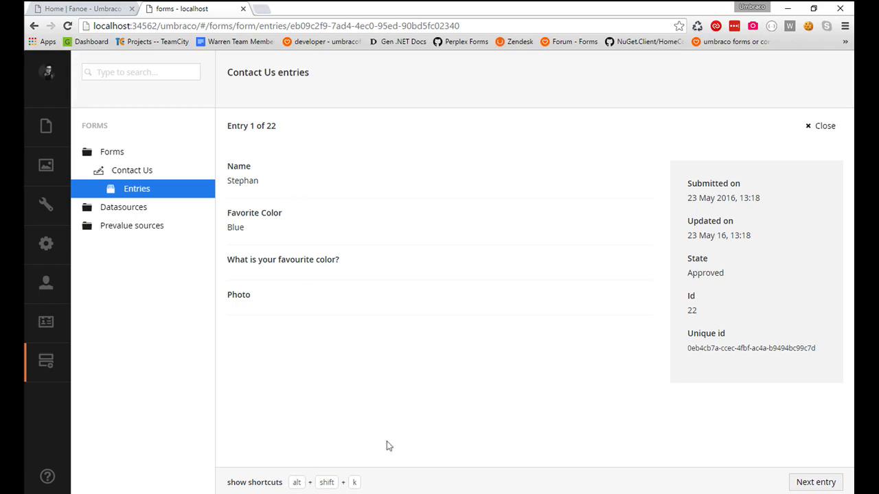
key("alt+shift+k")
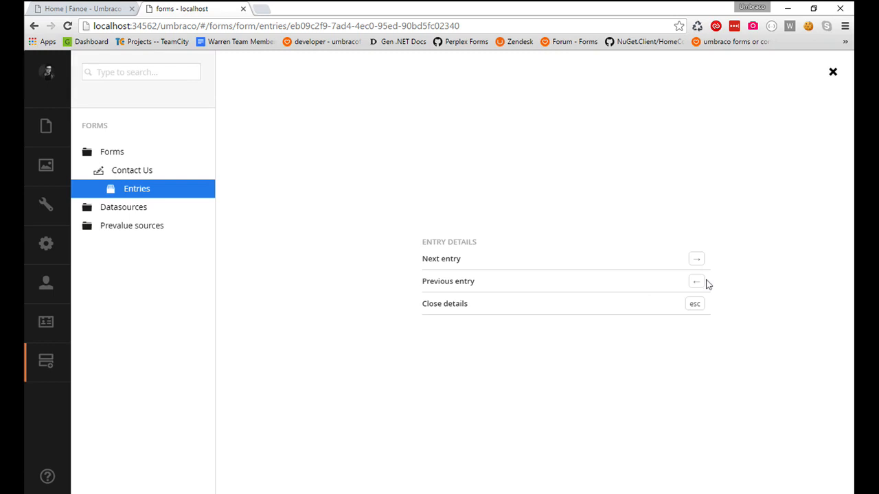
left_click(833, 72)
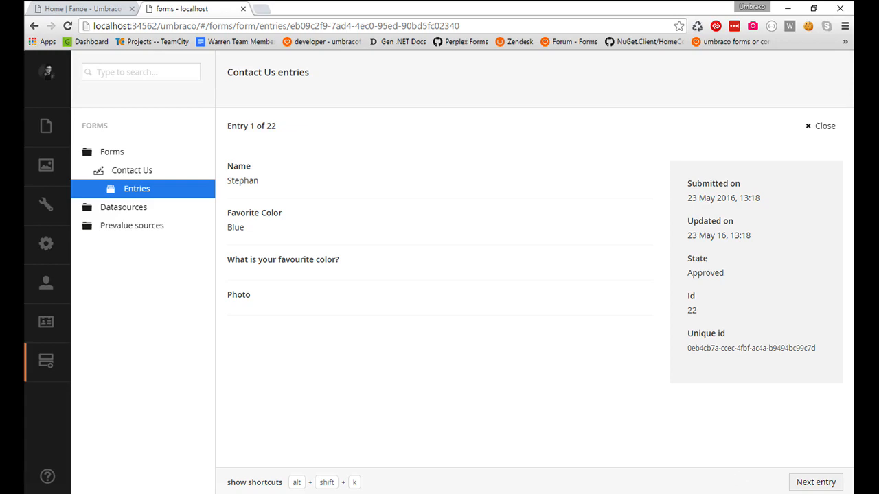
Go to the second entry and examine its submitted answers and uploaded photos.
left_click(803, 484)
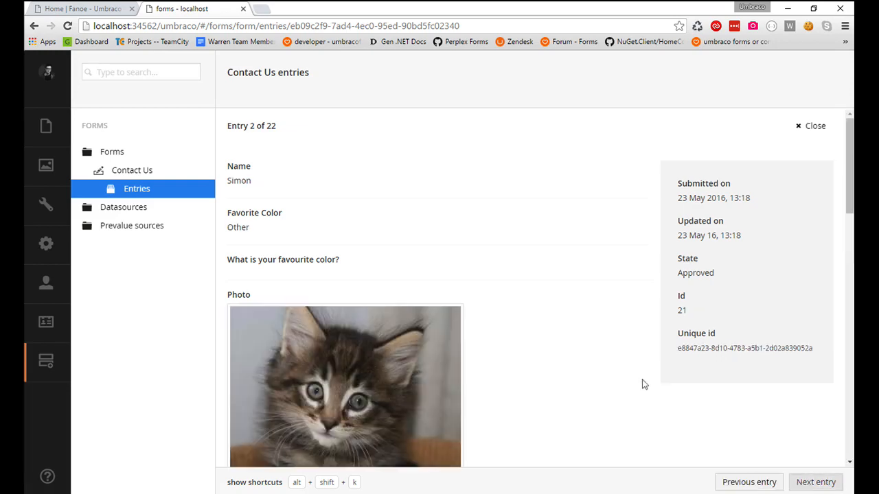
scroll(643, 383, "down", 6)
scroll(643, 384, "down", 3)
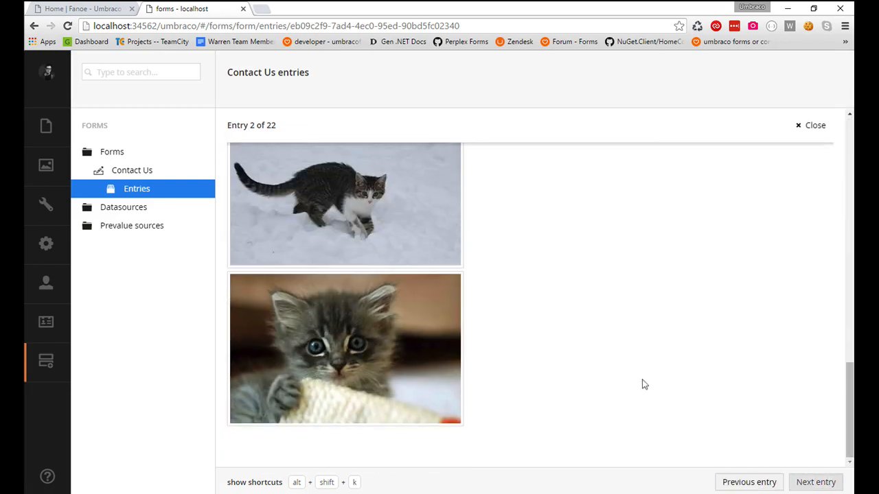
scroll(644, 385, "up", 10)
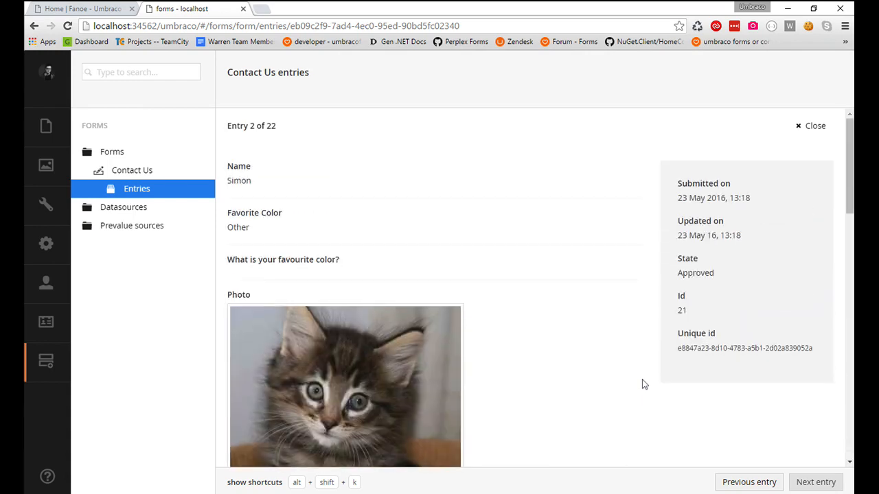
Browse back and forth through the remaining entries' details, examine the photo in entry 18, and return to the entry list.
key("Left")
key("Right")
key("Right")
key("Right")
key("Right")
key("Right")
key("Right")
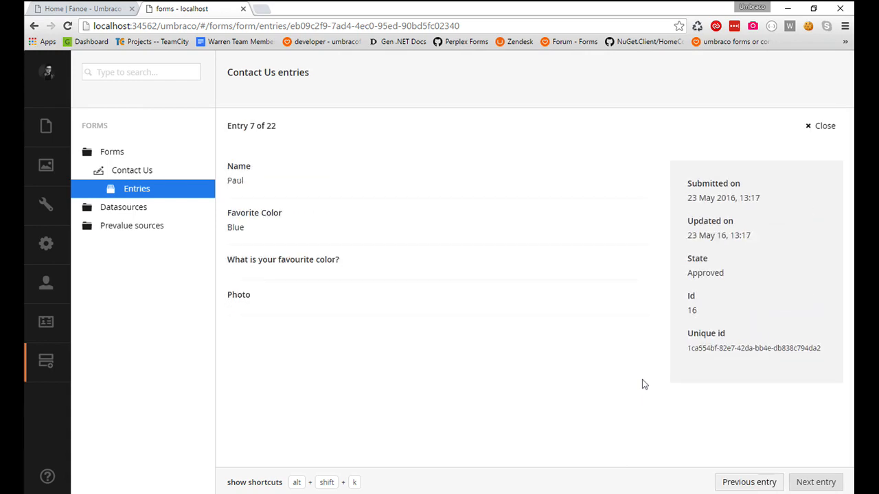
key("Right")
key("Right")
key("Right")
key("Right")
key("Right")
key("Right")
key("Right")
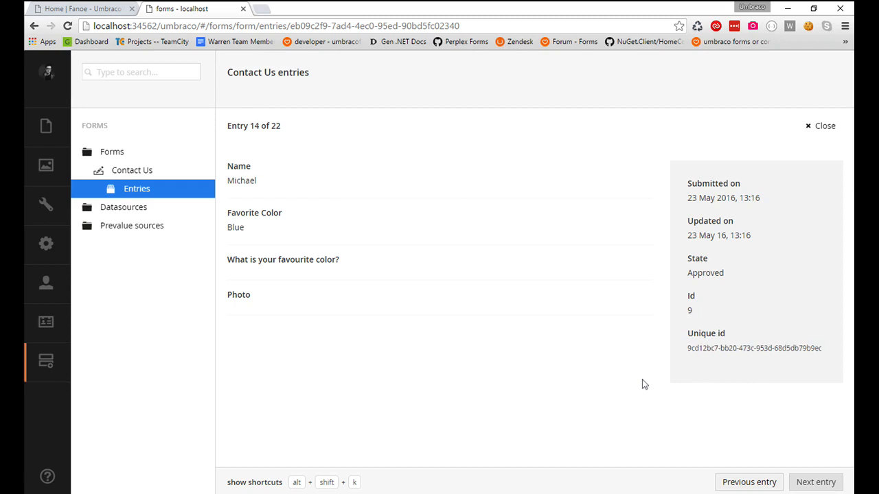
key("Left")
key("Left")
key("Left")
key("Left")
key("Right")
key("Right")
key("Right")
key("Right")
key("Right")
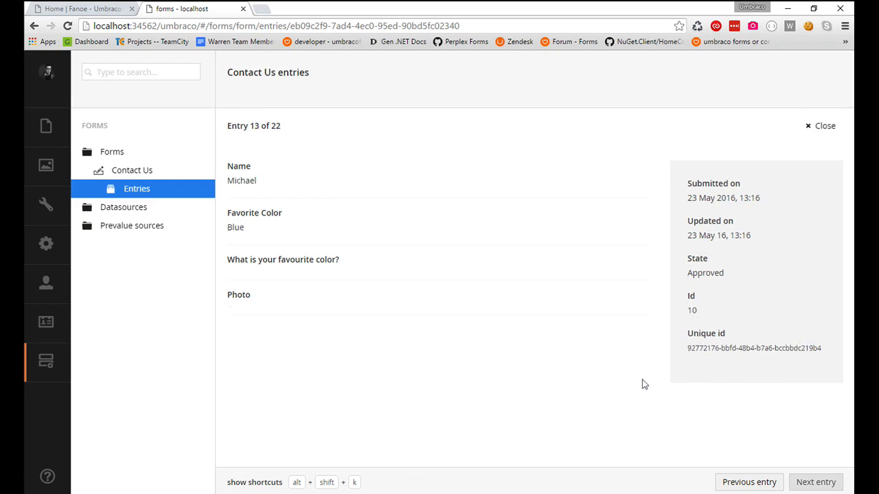
key("Right")
key("Right")
key("Right")
key("Right")
key("Right")
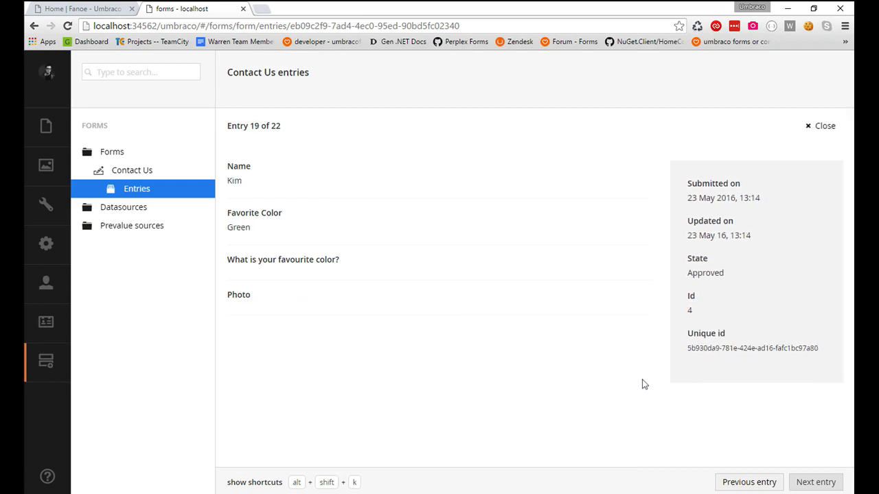
key("Right")
key("Right")
key("Left")
key("Left")
key("Left")
key("Left")
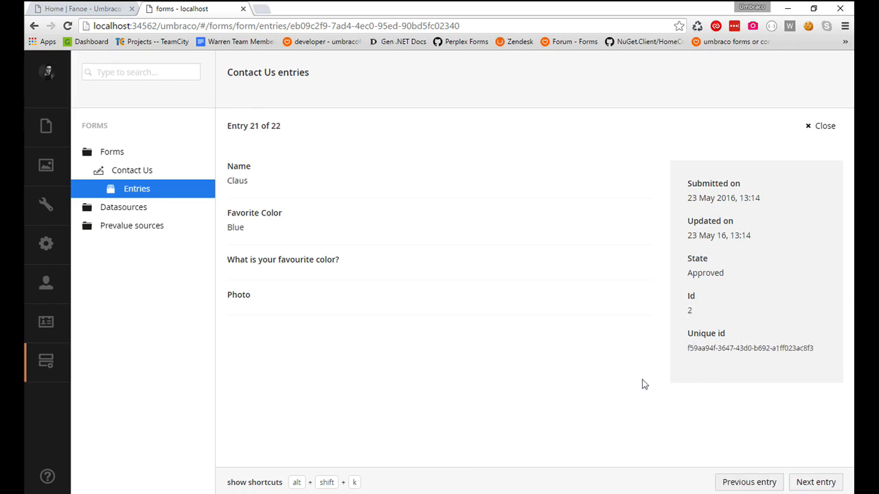
scroll(644, 384, "down", 4)
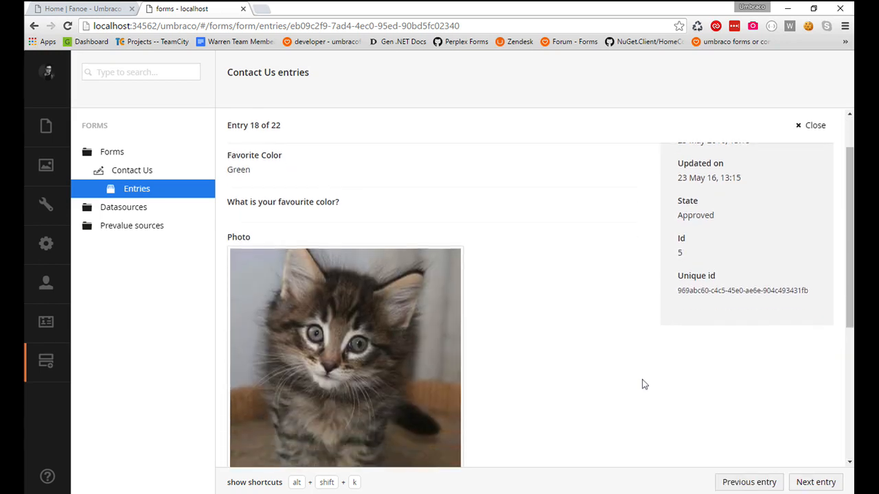
scroll(644, 384, "up", 4)
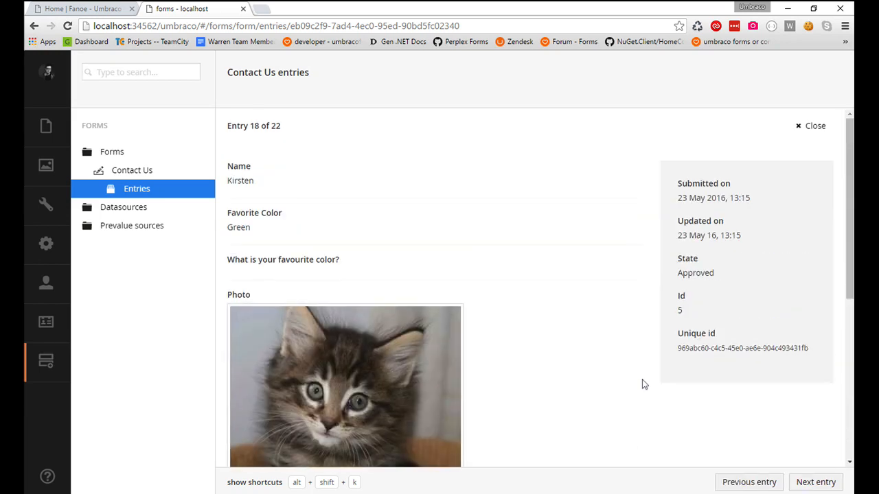
left_click(810, 125)
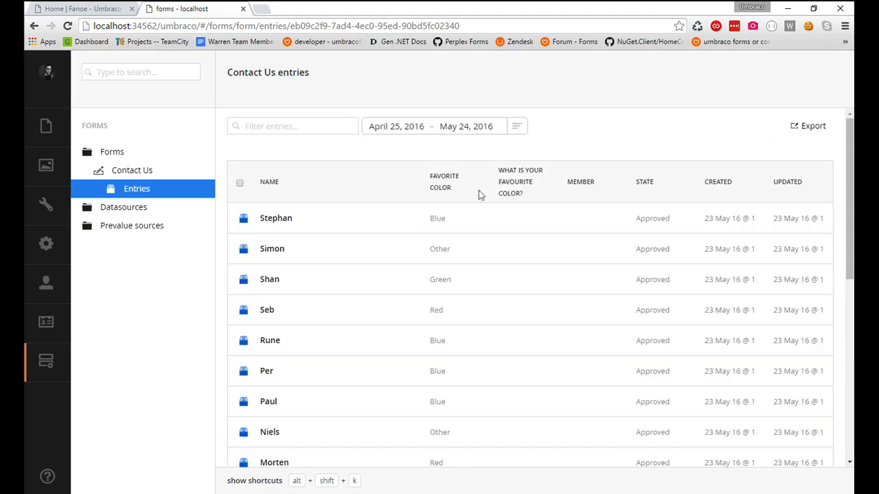
Export all entries as an Excel file and open the downloaded Contact_Us.xlsx in Excel to look through the submissions.
scroll(469, 200, "down", 5)
scroll(469, 201, "up", 5)
left_click(817, 126)
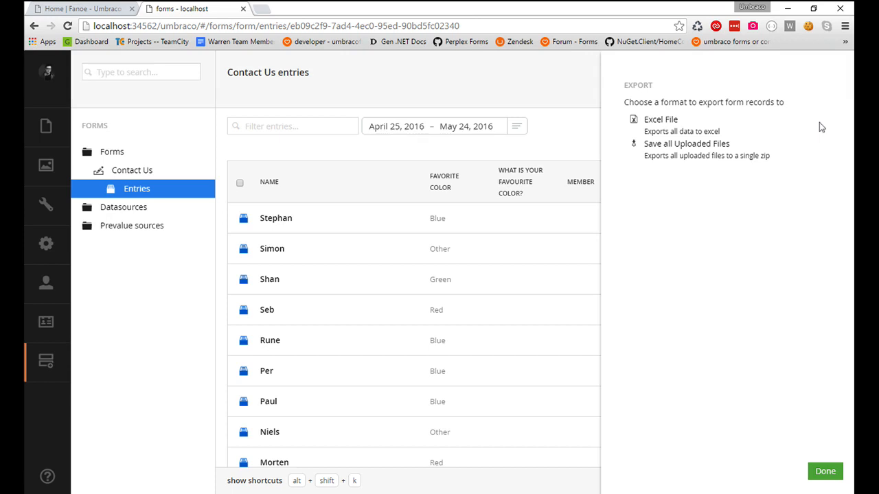
left_click(680, 134)
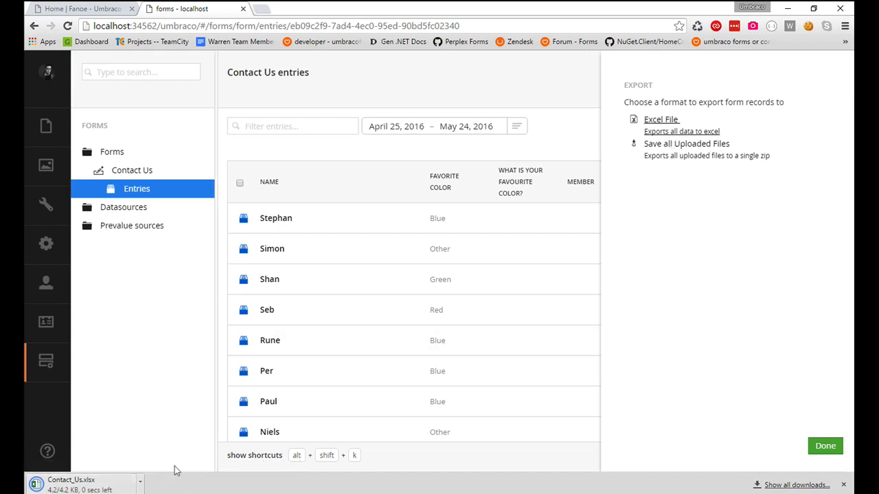
left_click(106, 487)
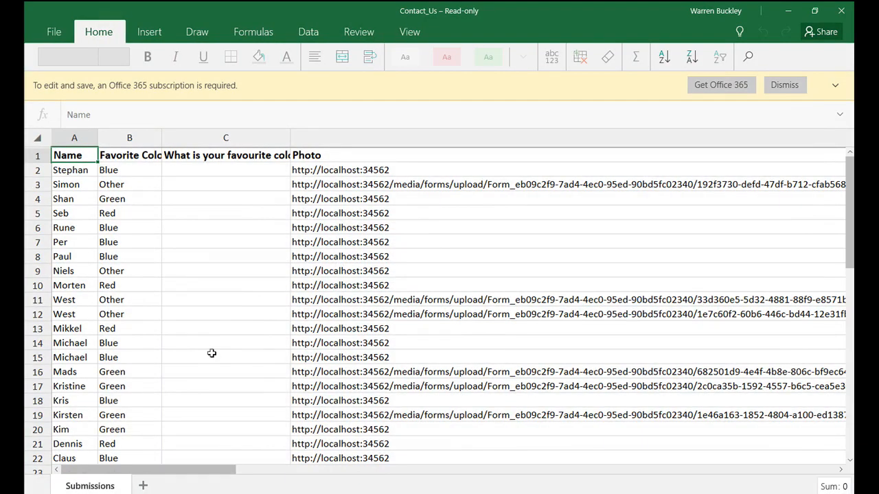
scroll(209, 302, "down", 5)
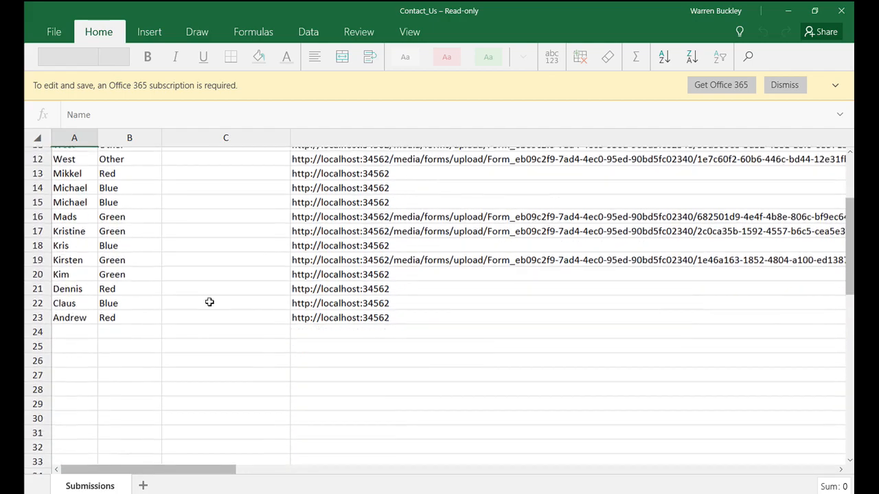
Examine the uploaded photo links in column D of the exported submissions and close the Contact_Us workbook.
scroll(210, 303, "up", 5)
scroll(210, 302, "right", 10)
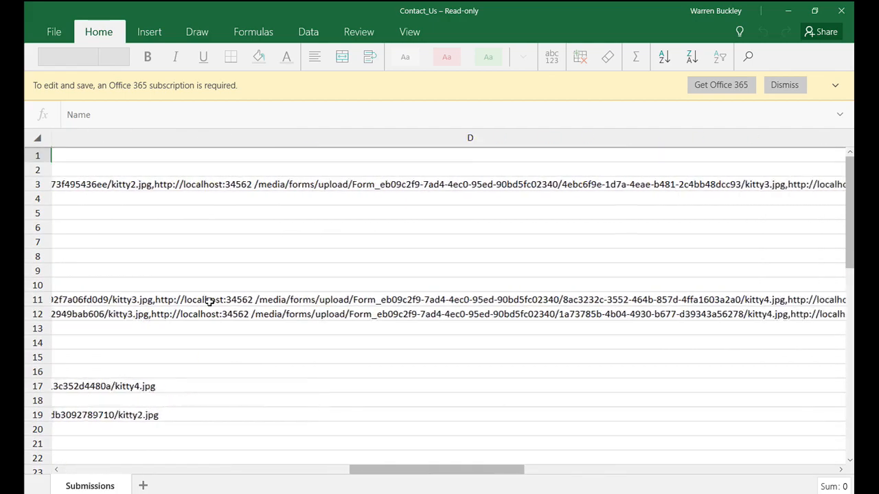
scroll(209, 302, "left", 6)
scroll(209, 302, "right", 4)
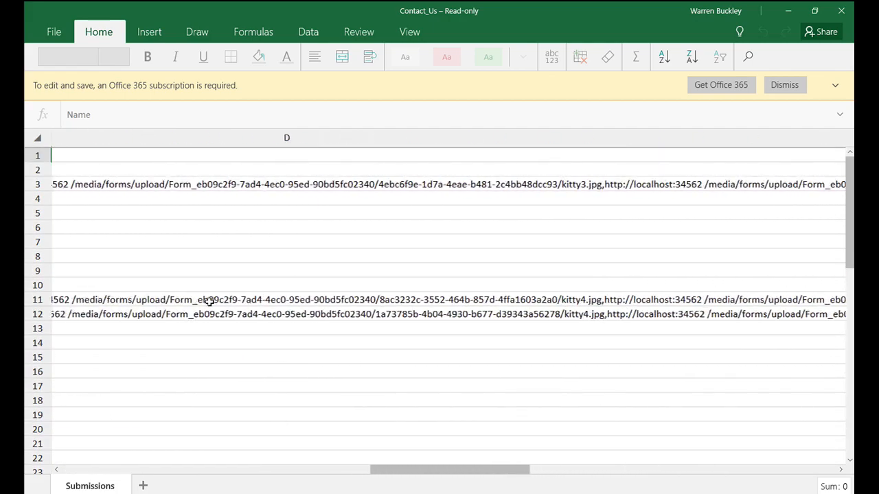
scroll(209, 302, "left", 3)
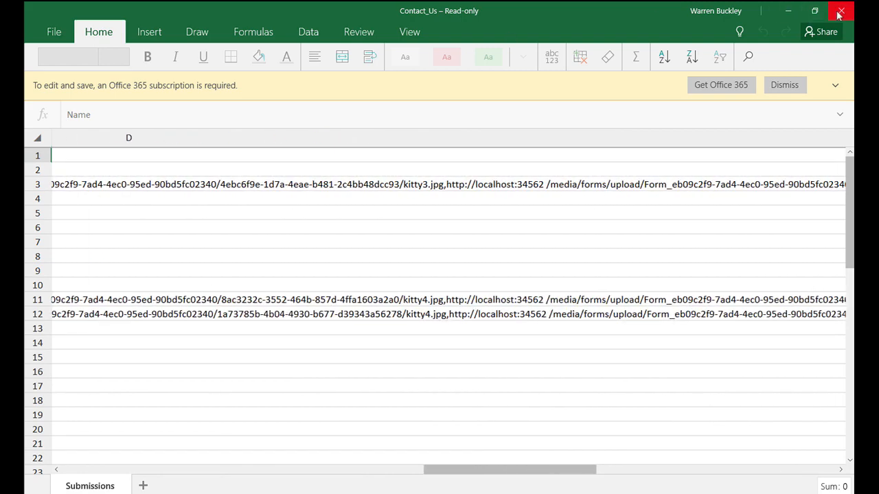
left_click(841, 11)
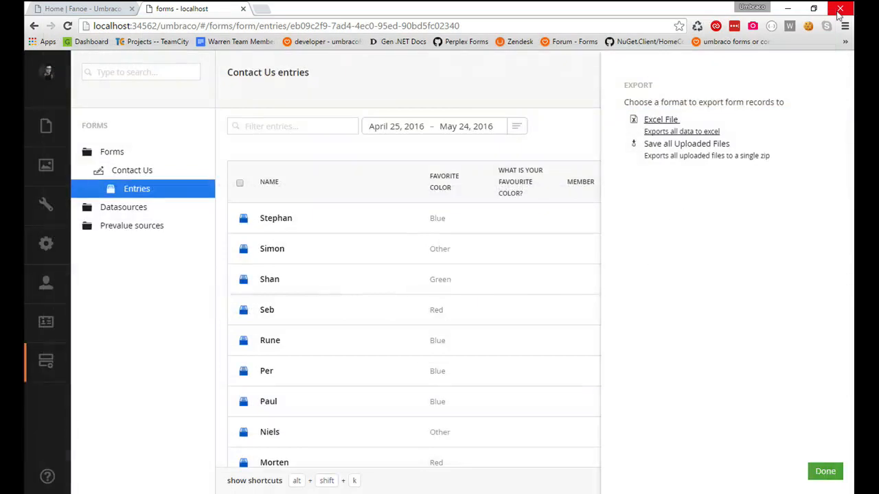
Save all uploaded files as a zip, check the first folder inside Contact_Us.zip, and close the archive.
left_click(680, 157)
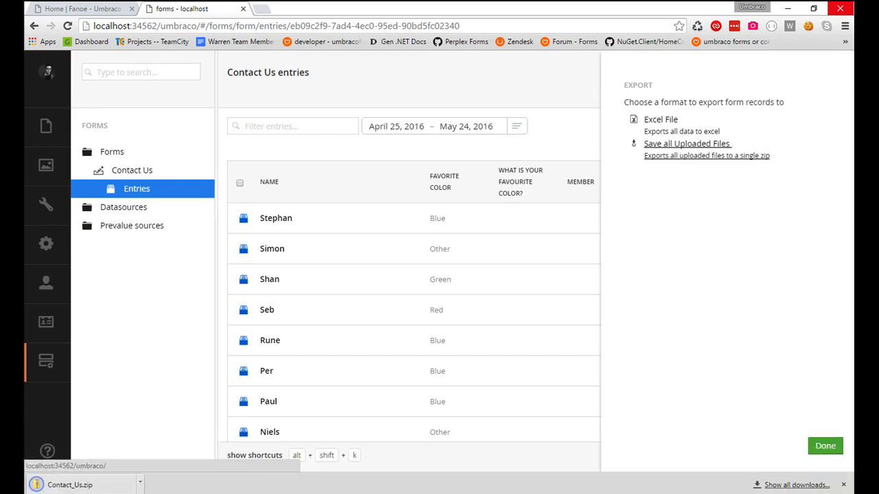
left_click(104, 489)
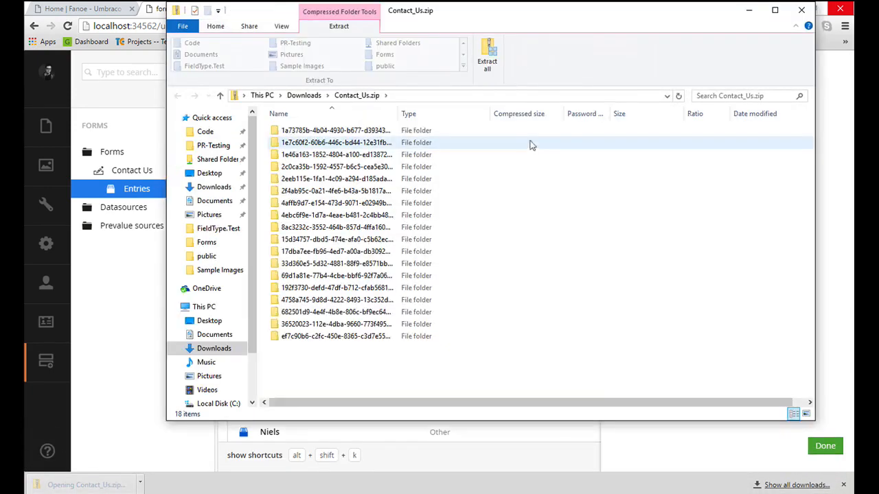
double_click(390, 130)
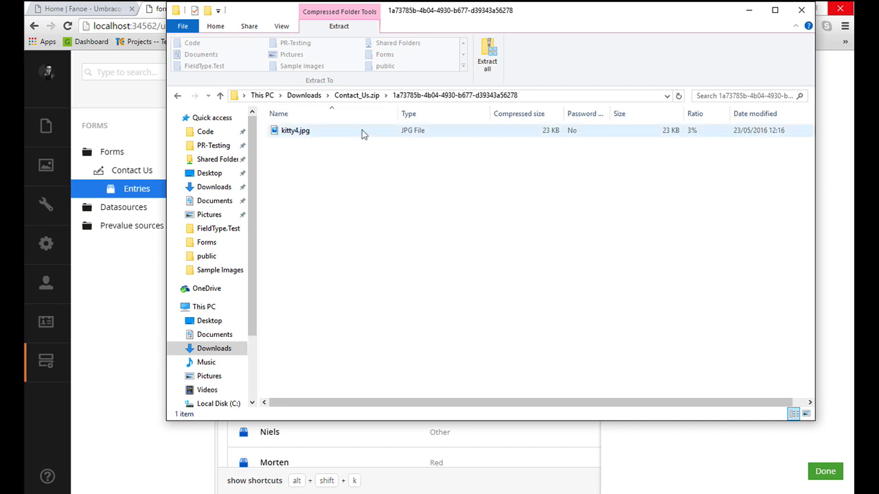
left_click(356, 95)
left_click(801, 10)
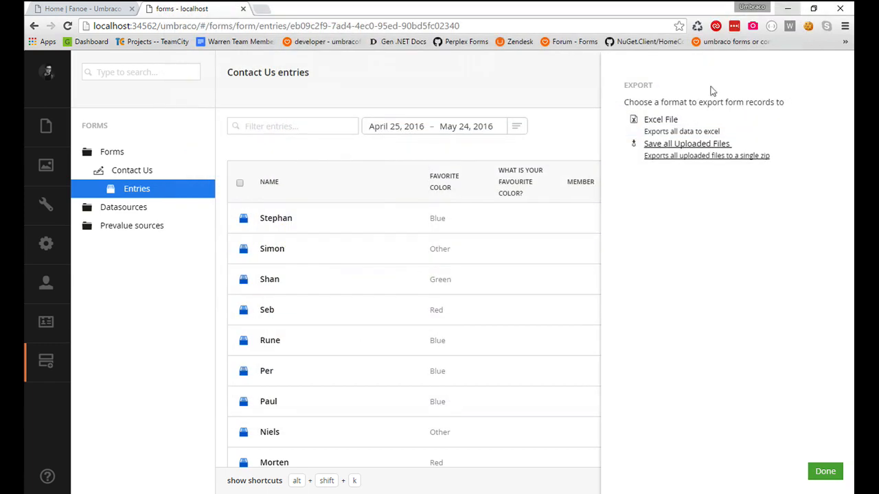
Finish the export and open the Contact Us form in the form designer.
left_click(824, 471)
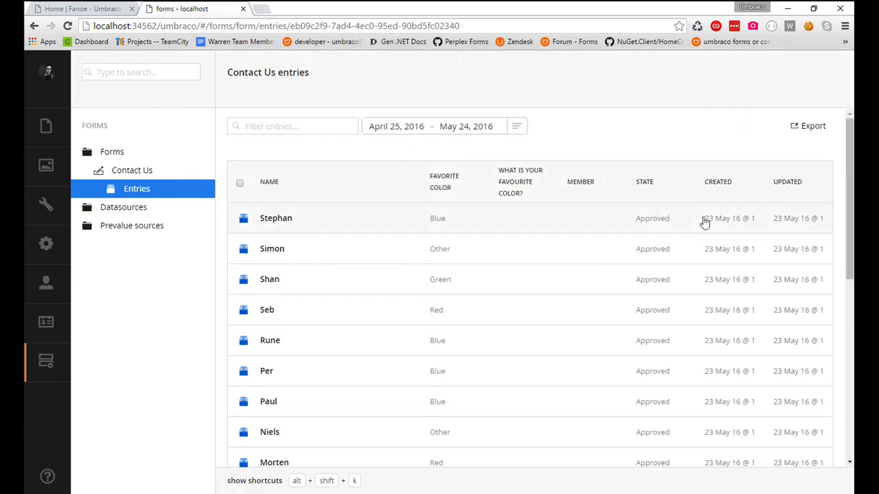
left_click(135, 171)
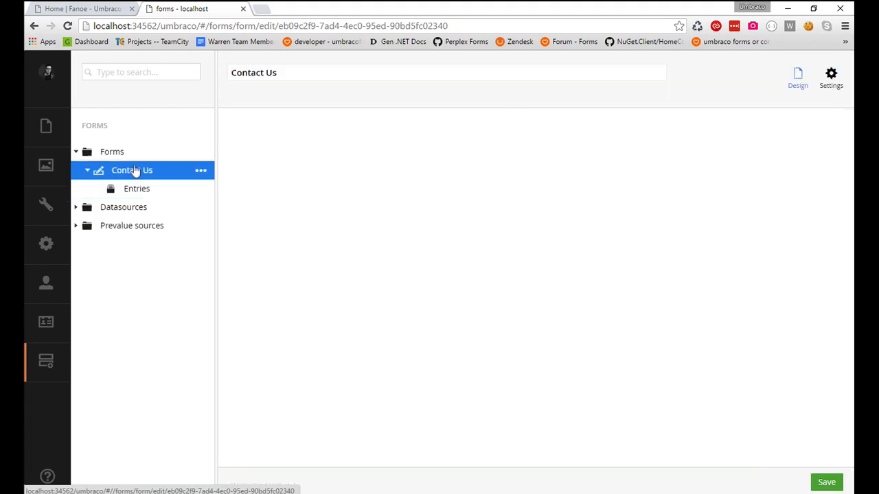